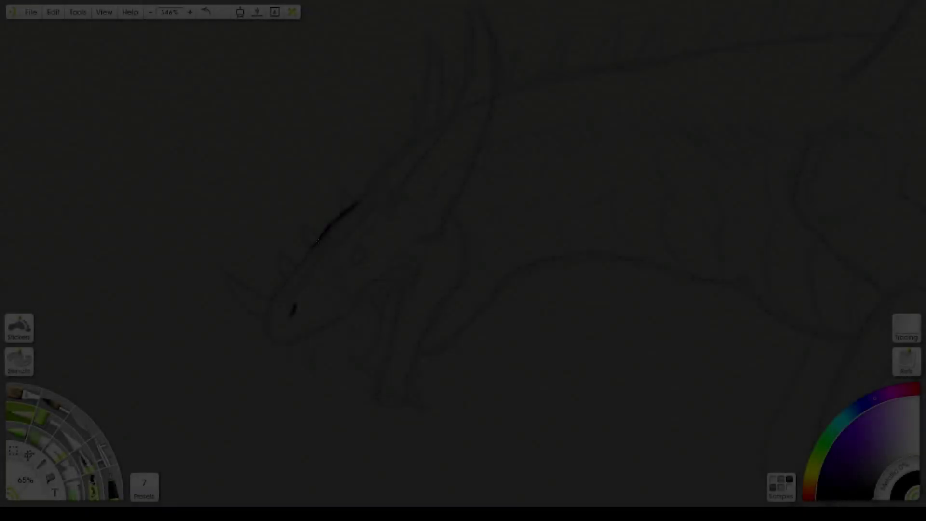
Step: Ink the head outline, lower jaw, neck, mouth line, eye and fang
{"action": "mouse_move", "coordinate": [357, 205]}
{"action": "left_mouse_down"}
{"action": "mouse_move", "coordinate": [270, 328]}
{"action": "mouse_move", "coordinate": [350, 307]}
{"action": "mouse_move", "coordinate": [405, 264]}
{"action": "mouse_move", "coordinate": [380, 384]}
{"action": "mouse_move", "coordinate": [409, 401]}
{"action": "left_mouse_up"}
{"action": "mouse_move", "coordinate": [450, 216]}
{"action": "left_mouse_down"}
{"action": "mouse_move", "coordinate": [464, 290]}
{"action": "mouse_move", "coordinate": [421, 340]}
{"action": "left_mouse_up"}
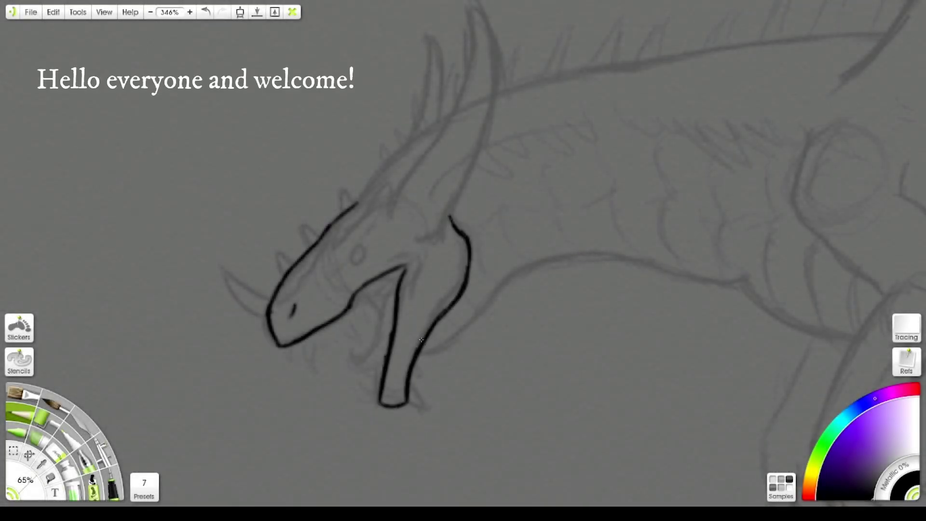
{"action": "mouse_move", "coordinate": [351, 295]}
{"action": "left_mouse_down"}
{"action": "mouse_move", "coordinate": [409, 265]}
{"action": "mouse_move", "coordinate": [394, 307]}
{"action": "left_mouse_up"}
{"action": "left_click_drag", "start_coordinate": [365, 248], "coordinate": [348, 262]}
{"action": "mouse_move", "coordinate": [303, 340]}
{"action": "left_mouse_down"}
{"action": "mouse_move", "coordinate": [309, 357]}
{"action": "mouse_move", "coordinate": [357, 300]}
{"action": "left_mouse_up"}
Step: Ink the head horn, snout spikes, top-of-head line and the row of teeth
{"action": "left_click_drag", "start_coordinate": [389, 260], "coordinate": [411, 293]}
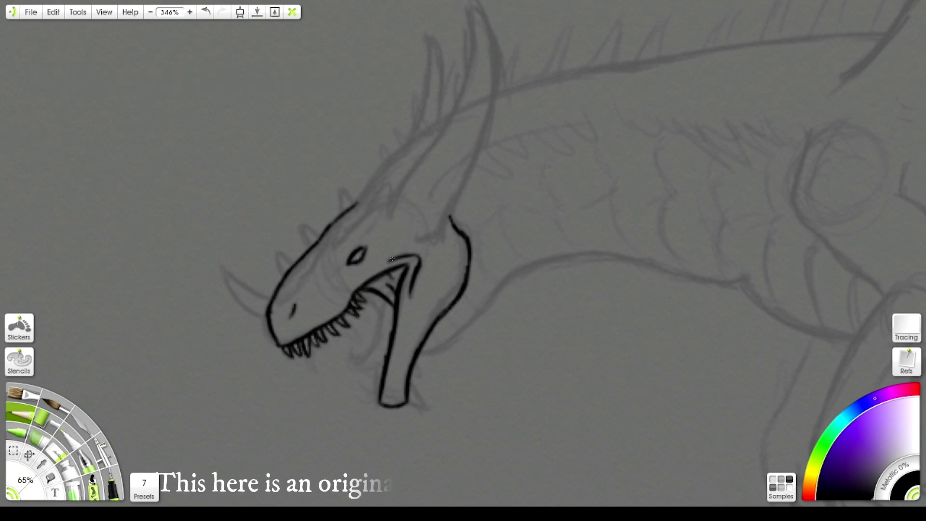
{"action": "left_click_drag", "start_coordinate": [269, 294], "coordinate": [270, 303]}
{"action": "left_click_drag", "start_coordinate": [283, 273], "coordinate": [317, 236]}
{"action": "left_click_drag", "start_coordinate": [357, 205], "coordinate": [447, 120]}
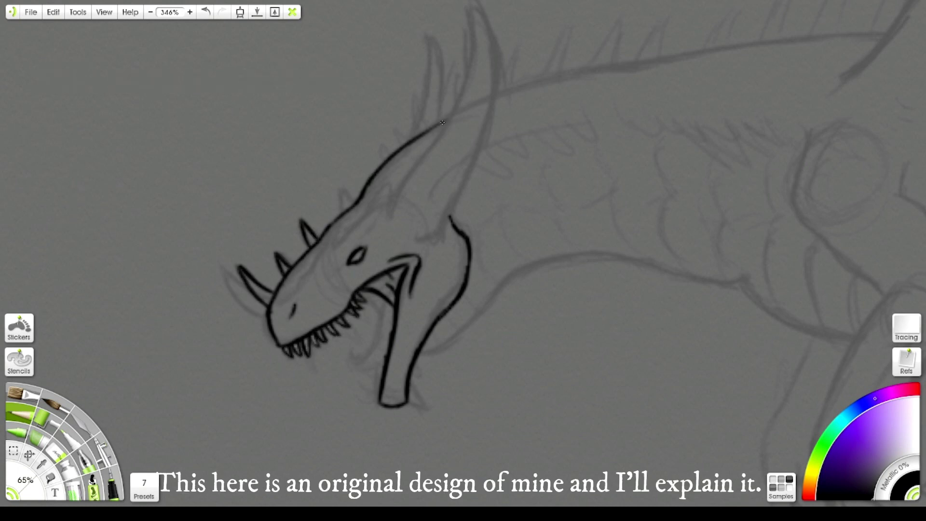
{"action": "left_click_drag", "start_coordinate": [285, 343], "coordinate": [361, 261]}
Step: Ink the lower jaw with teeth, a spike under the jaw, the neck lines and the tall horn
{"action": "key", "text": "p"}
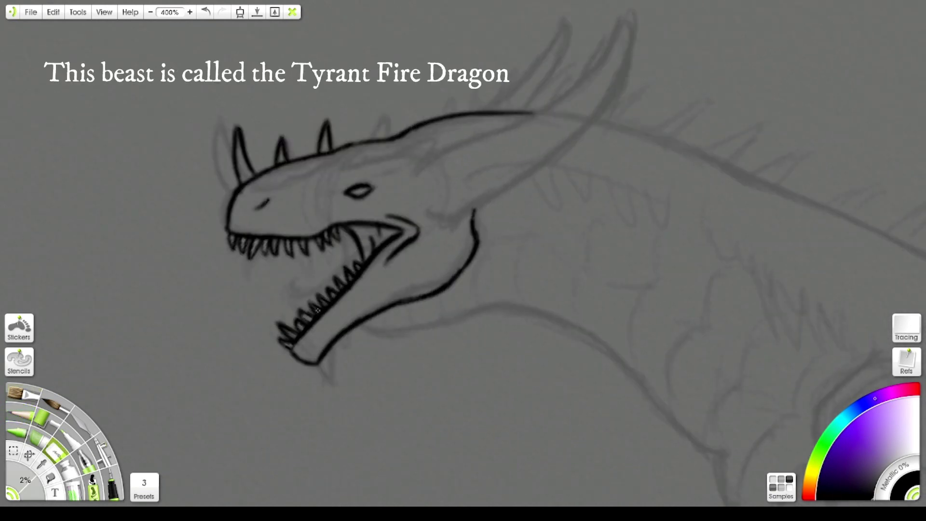
{"action": "mouse_move", "coordinate": [338, 378]}
{"action": "left_mouse_down"}
{"action": "mouse_move", "coordinate": [371, 303]}
{"action": "mouse_move", "coordinate": [369, 373]}
{"action": "left_mouse_up"}
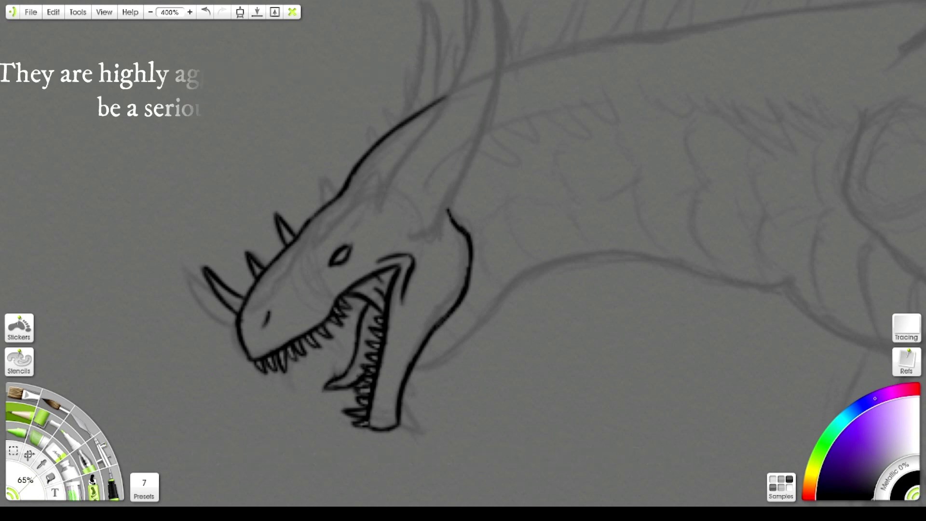
{"action": "left_click_drag", "start_coordinate": [403, 406], "coordinate": [420, 425]}
{"action": "left_click_drag", "start_coordinate": [401, 381], "coordinate": [420, 427]}
{"action": "left_click_drag", "start_coordinate": [376, 219], "coordinate": [470, 39]}
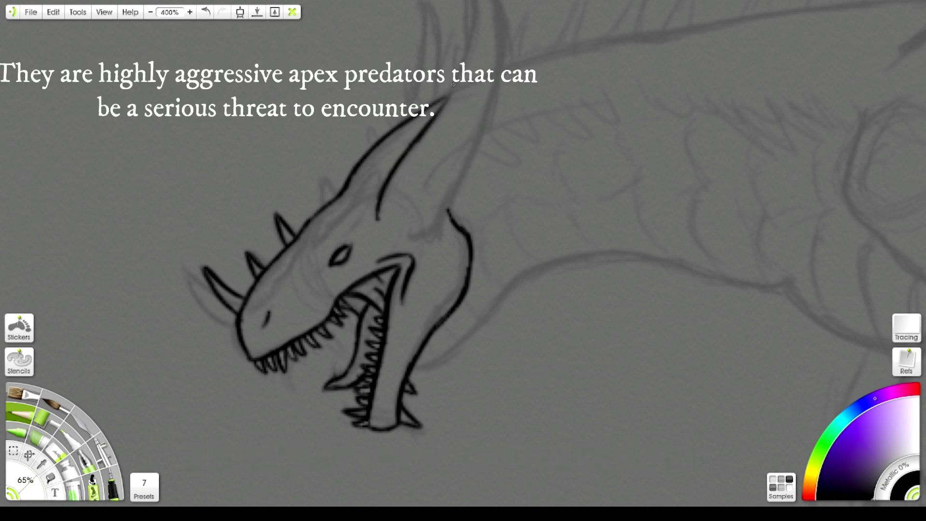
{"action": "mouse_move", "coordinate": [446, 79]}
{"action": "left_mouse_down"}
{"action": "mouse_move", "coordinate": [475, 159]}
{"action": "mouse_move", "coordinate": [377, 353]}
{"action": "mouse_move", "coordinate": [298, 325]}
{"action": "mouse_move", "coordinate": [332, 248]}
{"action": "left_mouse_up"}
Step: Add short detail strokes on the brow and snout
{"action": "left_click_drag", "start_coordinate": [280, 321], "coordinate": [278, 335]}
{"action": "left_click_drag", "start_coordinate": [303, 283], "coordinate": [314, 304]}
{"action": "left_click_drag", "start_coordinate": [289, 324], "coordinate": [287, 342]}
{"action": "key", "text": "e"}
{"action": "key", "text": "p"}
{"action": "mouse_move", "coordinate": [340, 319]}
{"action": "left_mouse_down"}
{"action": "mouse_move", "coordinate": [316, 313]}
{"action": "mouse_move", "coordinate": [300, 330]}
{"action": "left_mouse_up"}
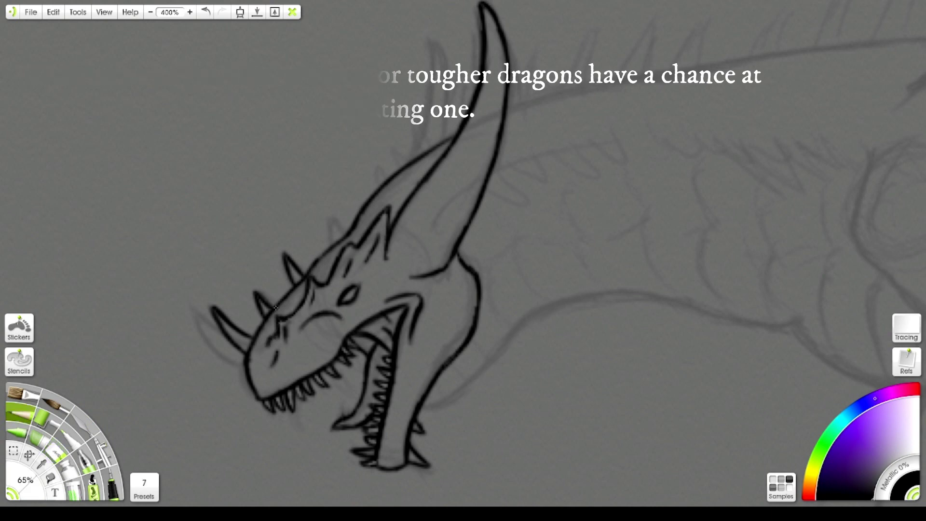
Step: Ink spikes on the neck's right side, erase a jagged stroke, and add spikes along the upper neck and horn
{"action": "mouse_move", "coordinate": [469, 263]}
{"action": "left_mouse_down"}
{"action": "mouse_move", "coordinate": [488, 318]}
{"action": "mouse_move", "coordinate": [470, 309]}
{"action": "mouse_move", "coordinate": [482, 347]}
{"action": "mouse_move", "coordinate": [467, 280]}
{"action": "mouse_move", "coordinate": [501, 259]}
{"action": "left_mouse_up"}
{"action": "key", "text": "e"}
{"action": "key", "text": "p"}
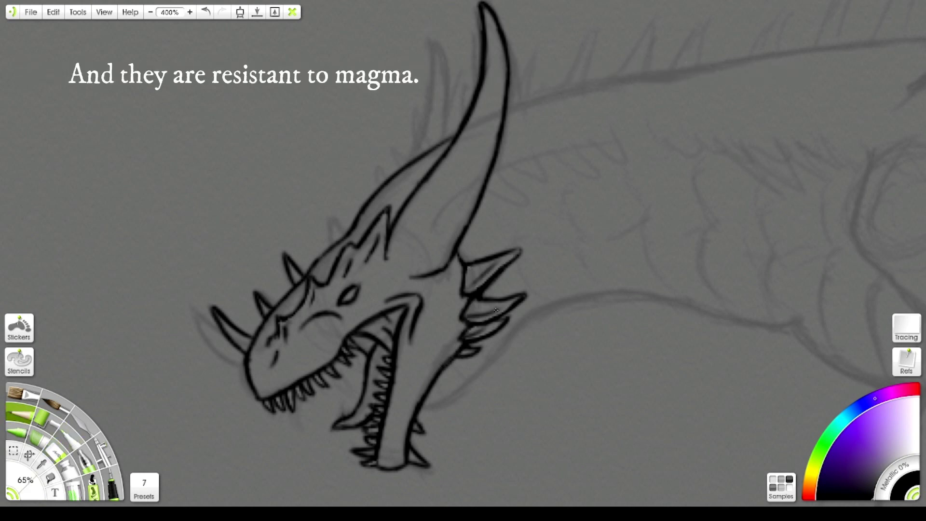
{"action": "left_click_drag", "start_coordinate": [332, 242], "coordinate": [343, 233]}
{"action": "left_click_drag", "start_coordinate": [368, 198], "coordinate": [378, 186]}
{"action": "left_click_drag", "start_coordinate": [434, 112], "coordinate": [411, 153]}
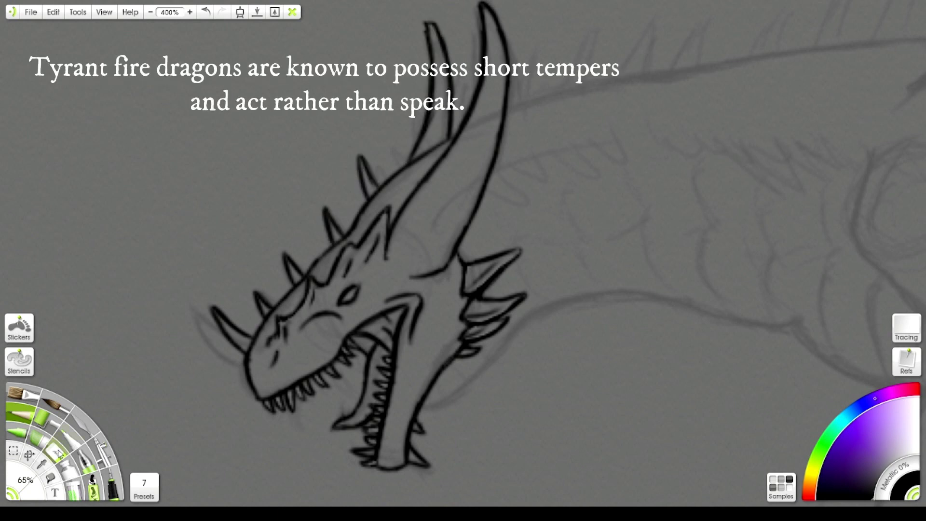
Step: Redraw the horn line and ink the spiked outer neck outline toward the body
{"action": "mouse_move", "coordinate": [447, 371]}
{"action": "left_mouse_down"}
{"action": "mouse_move", "coordinate": [370, 258]}
{"action": "mouse_move", "coordinate": [385, 280]}
{"action": "left_mouse_up"}
{"action": "left_click_drag", "start_coordinate": [384, 280], "coordinate": [475, 190]}
{"action": "left_click_drag", "start_coordinate": [444, 154], "coordinate": [474, 192]}
{"action": "left_click_drag", "start_coordinate": [474, 192], "coordinate": [526, 188]}
{"action": "mouse_move", "coordinate": [498, 142]}
{"action": "left_mouse_down"}
{"action": "mouse_move", "coordinate": [525, 185]}
{"action": "mouse_move", "coordinate": [582, 191]}
{"action": "left_mouse_up"}
Step: Extend the neck's back line with a row of spikes toward the shoulder
{"action": "mouse_move", "coordinate": [561, 126]}
{"action": "left_mouse_down"}
{"action": "mouse_move", "coordinate": [589, 193]}
{"action": "mouse_move", "coordinate": [652, 206]}
{"action": "left_mouse_up"}
{"action": "left_click_drag", "start_coordinate": [627, 154], "coordinate": [657, 207]}
{"action": "left_click_drag", "start_coordinate": [631, 126], "coordinate": [652, 207]}
{"action": "left_click_drag", "start_coordinate": [654, 206], "coordinate": [724, 216]}
{"action": "left_click_drag", "start_coordinate": [692, 145], "coordinate": [721, 214]}
{"action": "left_click_drag", "start_coordinate": [722, 215], "coordinate": [768, 253]}
{"action": "left_click_drag", "start_coordinate": [758, 157], "coordinate": [767, 253]}
{"action": "mouse_move", "coordinate": [720, 205]}
{"action": "left_mouse_down"}
{"action": "mouse_move", "coordinate": [735, 237]}
{"action": "mouse_move", "coordinate": [768, 254]}
{"action": "left_mouse_up"}
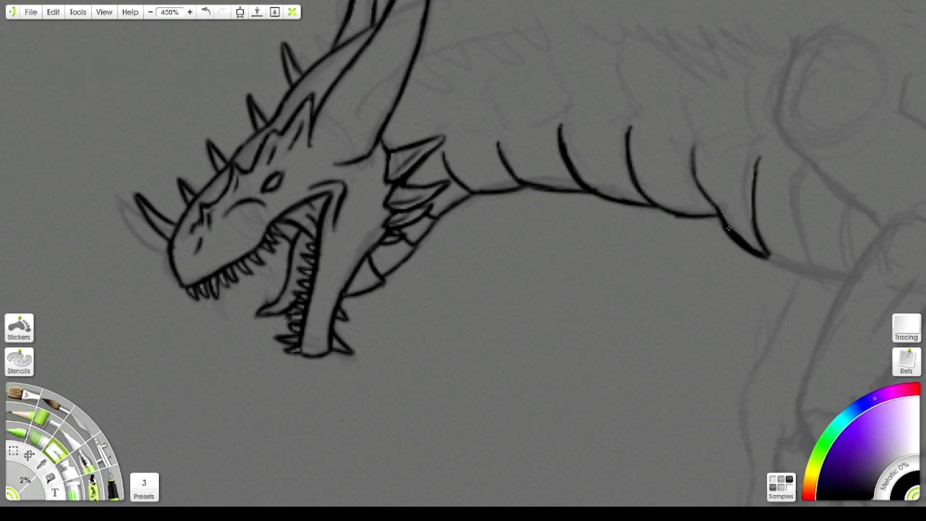
Step: Ink the neck's lower curve with a spike, extending it toward the shoulder
{"action": "left_click_drag", "start_coordinate": [699, 164], "coordinate": [458, 182]}
{"action": "left_click_drag", "start_coordinate": [527, 272], "coordinate": [581, 293]}
{"action": "mouse_move", "coordinate": [568, 189]}
{"action": "left_mouse_down"}
{"action": "mouse_move", "coordinate": [579, 292]}
{"action": "mouse_move", "coordinate": [606, 295]}
{"action": "left_mouse_up"}
{"action": "key", "text": "p"}
{"action": "left_click_drag", "start_coordinate": [168, 113], "coordinate": [192, 152]}
{"action": "left_click_drag", "start_coordinate": [186, 166], "coordinate": [217, 168]}
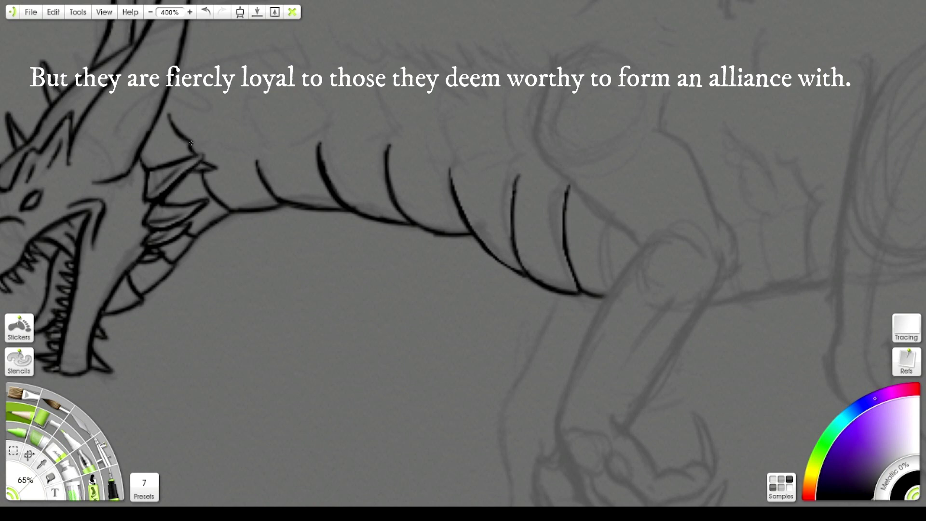
{"action": "left_click_drag", "start_coordinate": [169, 138], "coordinate": [183, 175]}
Step: Add more neck spikes, undoing and redrawing one of them
{"action": "left_click_drag", "start_coordinate": [192, 106], "coordinate": [241, 160]}
{"action": "left_click_drag", "start_coordinate": [218, 94], "coordinate": [265, 155]}
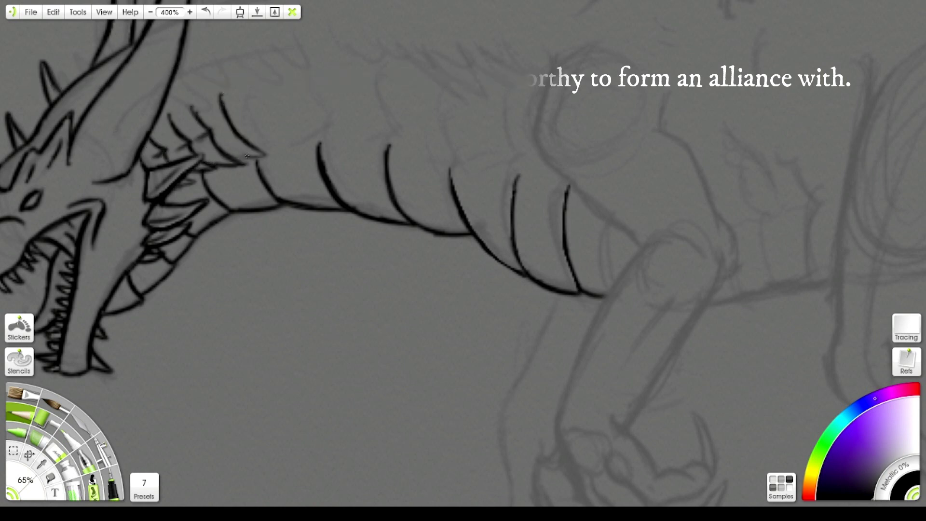
{"action": "key", "text": "ctrl+z"}
{"action": "left_click_drag", "start_coordinate": [219, 96], "coordinate": [265, 156]}
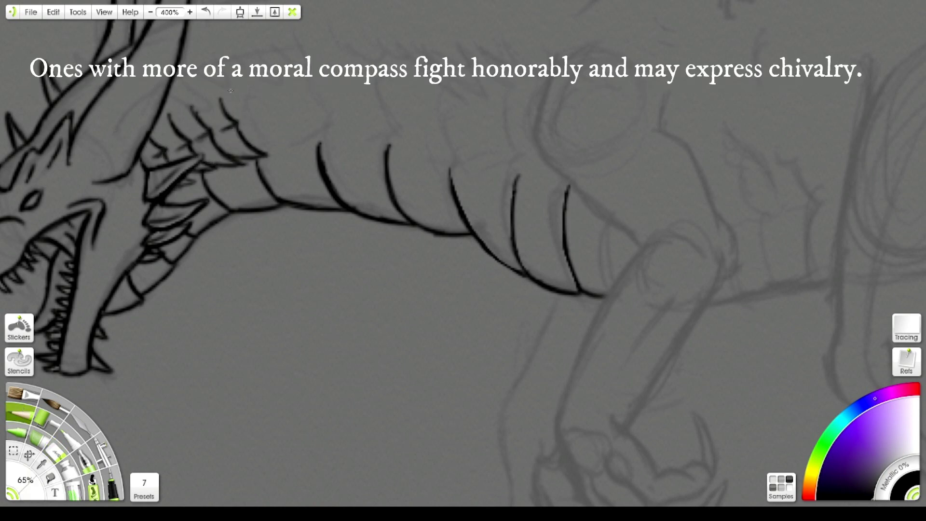
{"action": "left_click_drag", "start_coordinate": [260, 92], "coordinate": [294, 154]}
Step: Zoom out to review the inked neck and shoulder
{"action": "scroll", "coordinate": [284, 145], "scroll_direction": "down", "scroll_amount": 2}
{"action": "scroll", "coordinate": [283, 145], "scroll_direction": "down", "scroll_amount": 2}
{"action": "scroll", "coordinate": [283, 144], "scroll_direction": "down", "scroll_amount": 2}
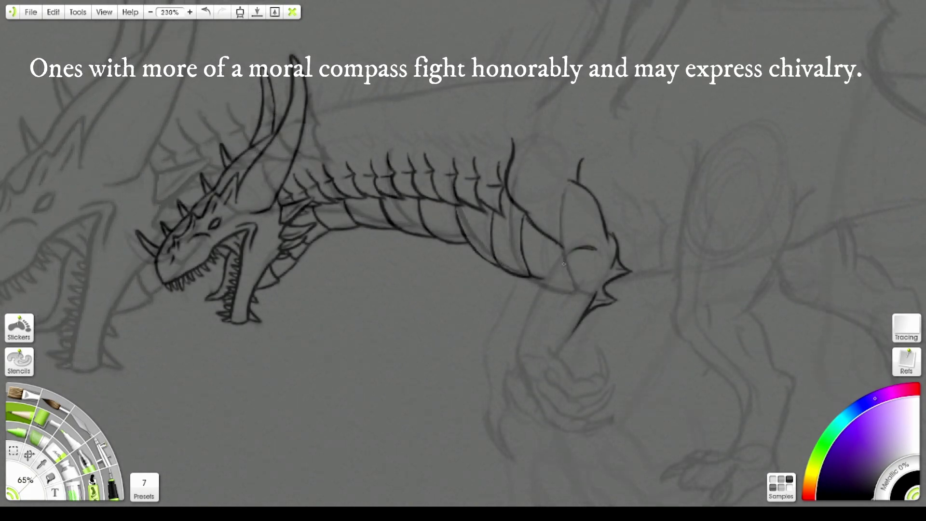
{"action": "scroll", "coordinate": [283, 145], "scroll_direction": "down", "scroll_amount": 1}
{"action": "scroll", "coordinate": [290, 255], "scroll_direction": "down", "scroll_amount": 5}
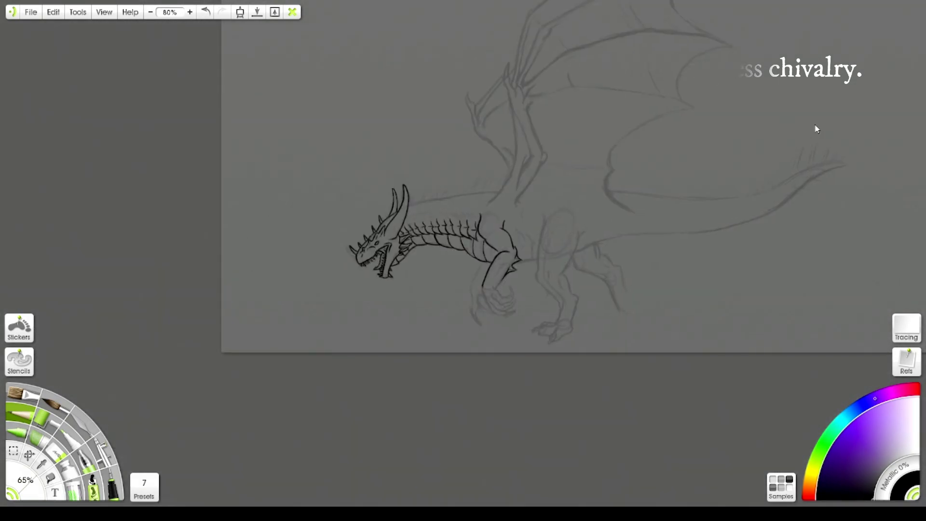
{"action": "scroll", "coordinate": [289, 254], "scroll_direction": "up", "scroll_amount": 3}
{"action": "scroll", "coordinate": [289, 255], "scroll_direction": "up", "scroll_amount": 2}
Step: Ink the front hand's claws and the outer arm down to a hooked claw
{"action": "left_click_drag", "start_coordinate": [289, 255], "coordinate": [300, 280]}
{"action": "mouse_move", "coordinate": [303, 258]}
{"action": "left_mouse_down"}
{"action": "mouse_move", "coordinate": [326, 296]}
{"action": "mouse_move", "coordinate": [347, 281]}
{"action": "left_mouse_up"}
{"action": "mouse_move", "coordinate": [323, 223]}
{"action": "left_mouse_down"}
{"action": "mouse_move", "coordinate": [346, 263]}
{"action": "mouse_move", "coordinate": [383, 271]}
{"action": "left_mouse_up"}
{"action": "left_click_drag", "start_coordinate": [392, 227], "coordinate": [382, 261]}
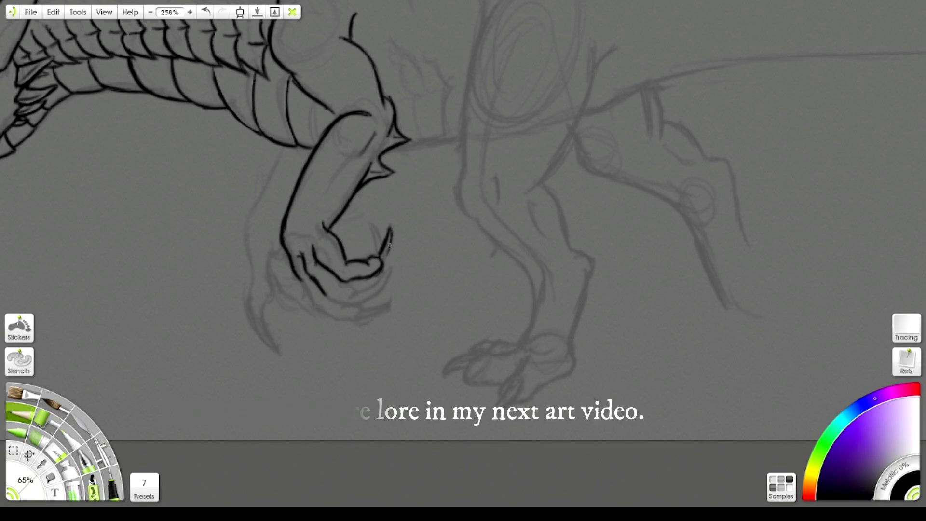
{"action": "left_click_drag", "start_coordinate": [342, 301], "coordinate": [407, 280]}
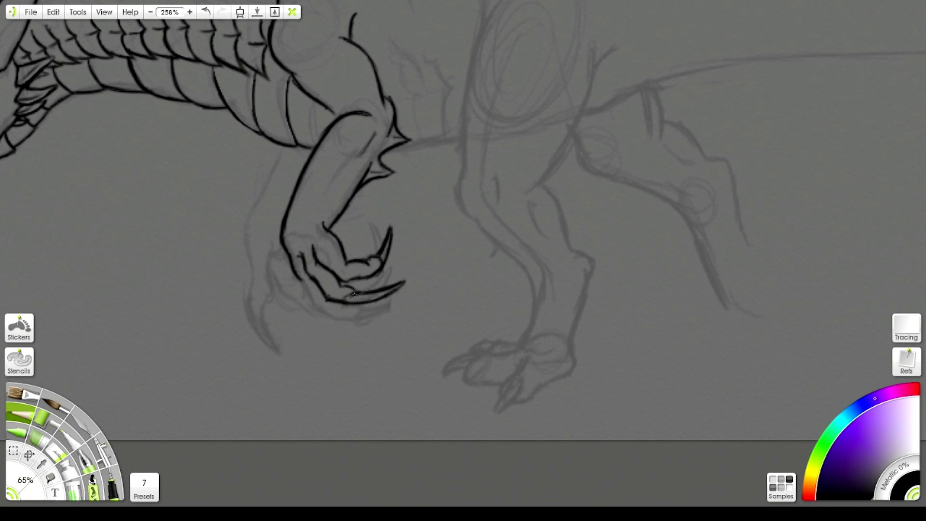
{"action": "mouse_move", "coordinate": [301, 277]}
{"action": "left_mouse_down"}
{"action": "mouse_move", "coordinate": [347, 318]}
{"action": "mouse_move", "coordinate": [388, 309]}
{"action": "left_mouse_up"}
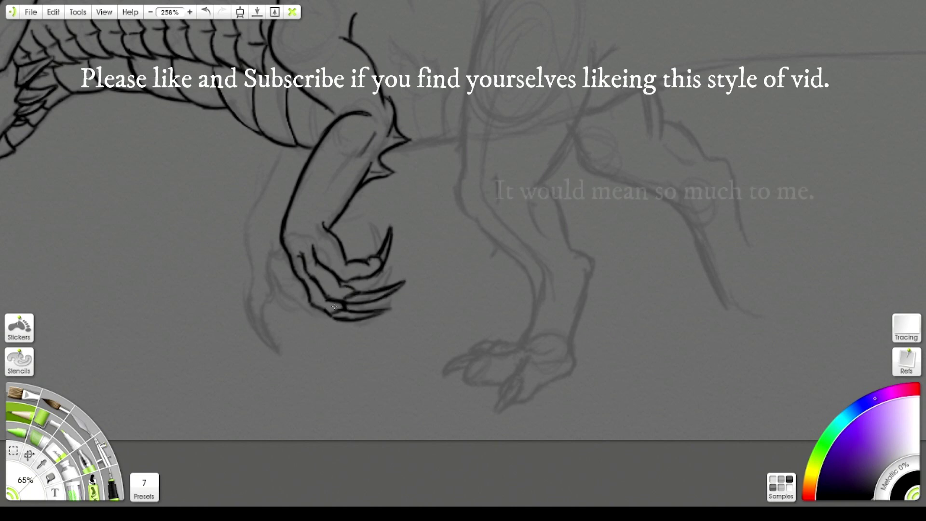
{"action": "mouse_move", "coordinate": [284, 148]}
{"action": "left_mouse_down"}
{"action": "mouse_move", "coordinate": [244, 251]}
{"action": "mouse_move", "coordinate": [278, 344]}
{"action": "left_mouse_up"}
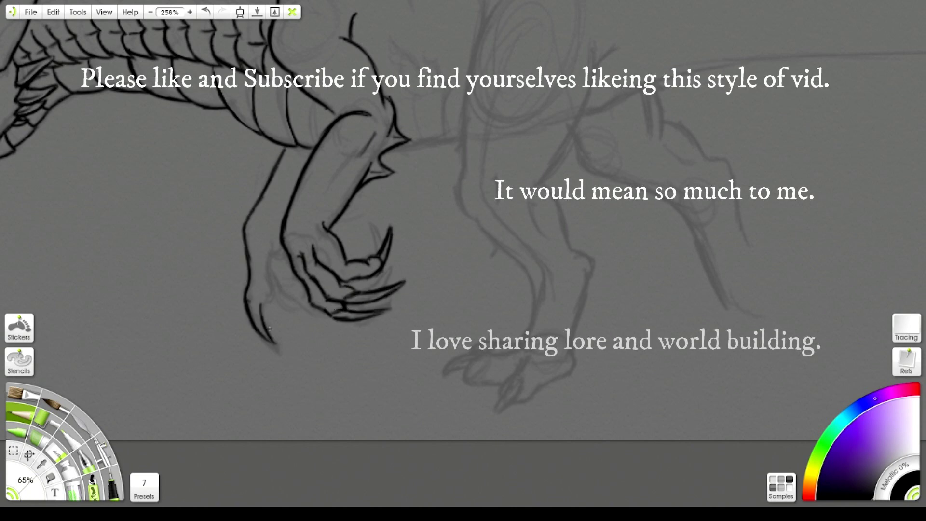
{"action": "left_click_drag", "start_coordinate": [263, 298], "coordinate": [270, 255]}
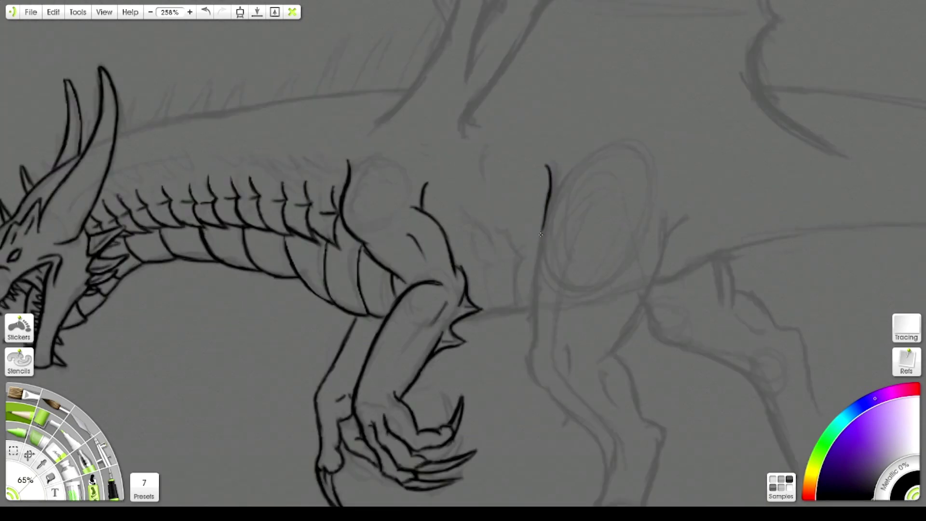
Step: Trace the hind leg outline over the sketch, erasing where needed
{"action": "left_click_drag", "start_coordinate": [547, 193], "coordinate": [532, 328]}
{"action": "left_click_drag", "start_coordinate": [572, 167], "coordinate": [550, 212]}
{"action": "mouse_move", "coordinate": [665, 202]}
{"action": "left_mouse_down"}
{"action": "mouse_move", "coordinate": [601, 361]}
{"action": "mouse_move", "coordinate": [568, 368]}
{"action": "left_mouse_up"}
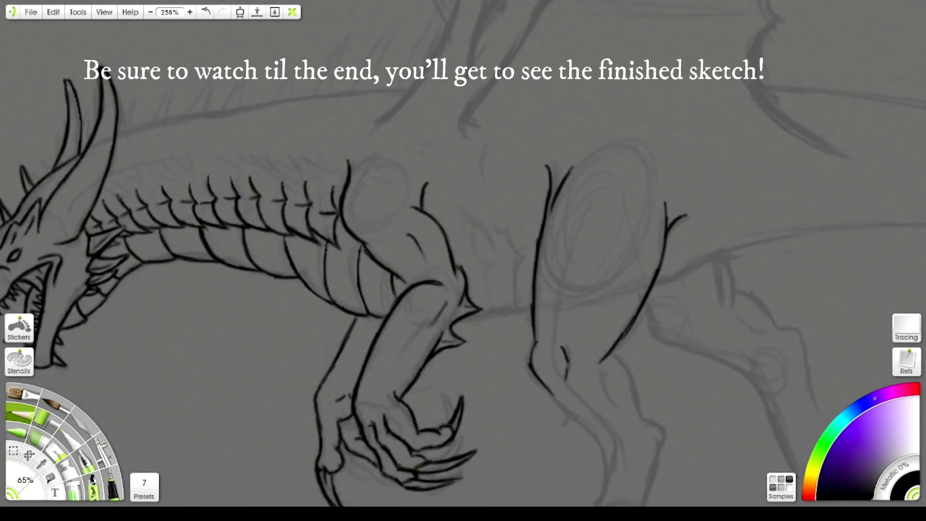
{"action": "left_click_drag", "start_coordinate": [622, 212], "coordinate": [579, 326]}
{"action": "left_click_drag", "start_coordinate": [366, 220], "coordinate": [435, 299]}
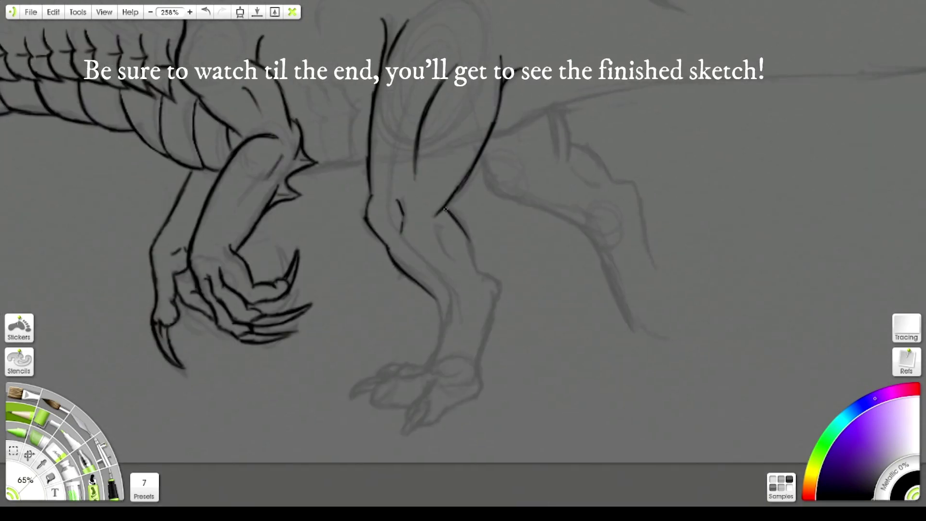
{"action": "left_click_drag", "start_coordinate": [444, 207], "coordinate": [478, 272]}
{"action": "left_click", "coordinate": [18, 419]}
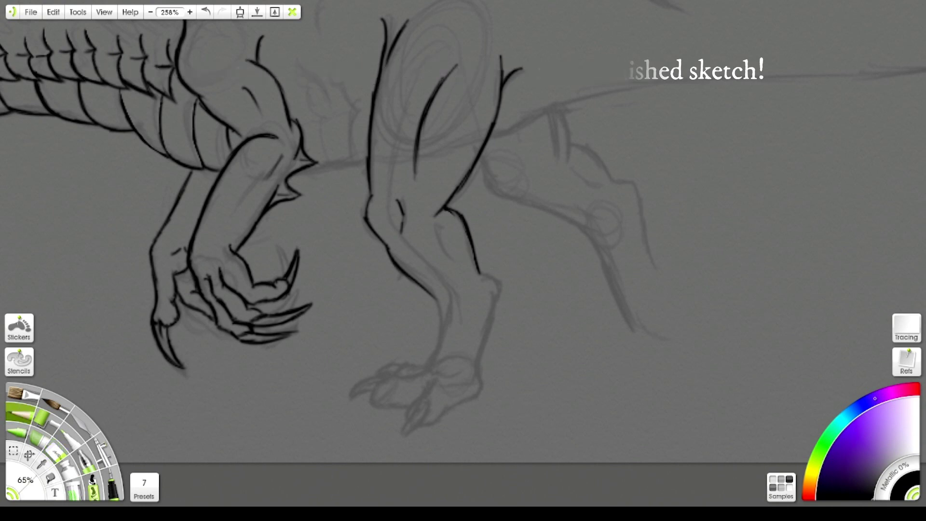
{"action": "mouse_move", "coordinate": [437, 344]}
{"action": "left_mouse_down"}
{"action": "mouse_move", "coordinate": [438, 321]}
{"action": "mouse_move", "coordinate": [429, 364]}
{"action": "left_mouse_up"}
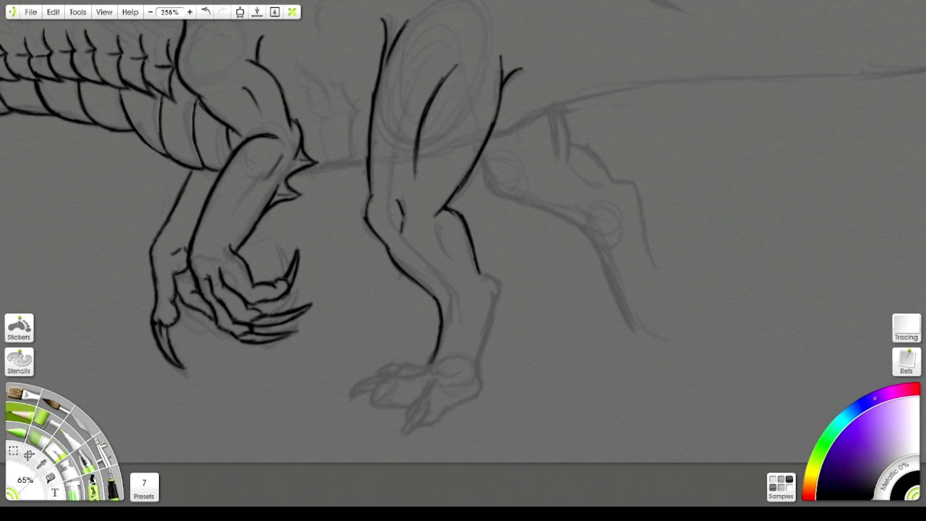
{"action": "left_click_drag", "start_coordinate": [483, 273], "coordinate": [475, 393]}
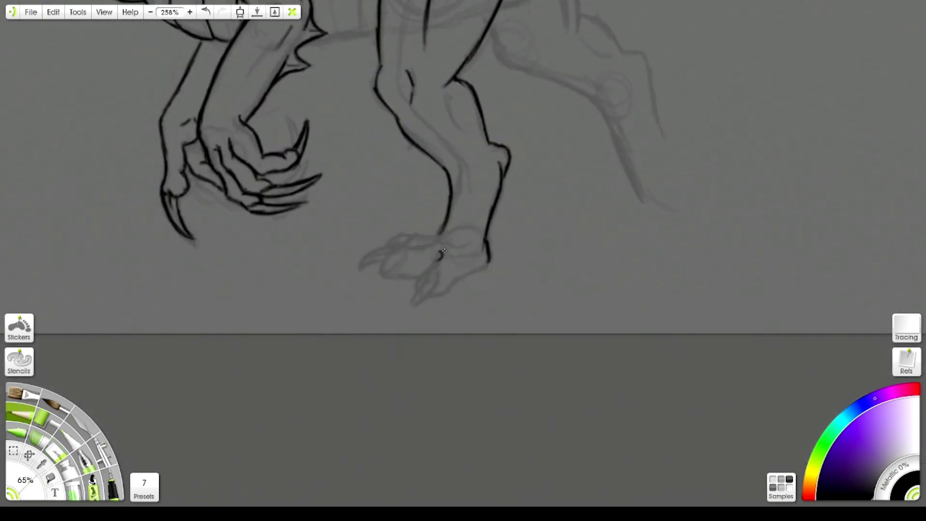
Step: Ink the foot's claws and add spikes along the back line and the neck behind the horns
{"action": "mouse_move", "coordinate": [446, 249]}
{"action": "left_mouse_down"}
{"action": "mouse_move", "coordinate": [411, 307]}
{"action": "mouse_move", "coordinate": [417, 243]}
{"action": "mouse_move", "coordinate": [395, 245]}
{"action": "mouse_move", "coordinate": [393, 236]}
{"action": "left_mouse_up"}
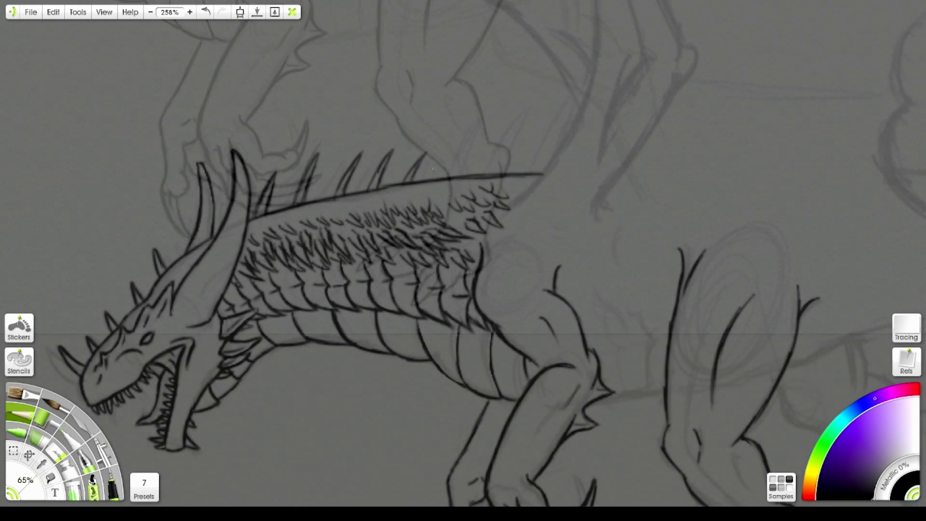
{"action": "left_click_drag", "start_coordinate": [490, 175], "coordinate": [502, 174]}
{"action": "left_click_drag", "start_coordinate": [521, 175], "coordinate": [536, 172]}
{"action": "left_click_drag", "start_coordinate": [205, 244], "coordinate": [213, 203]}
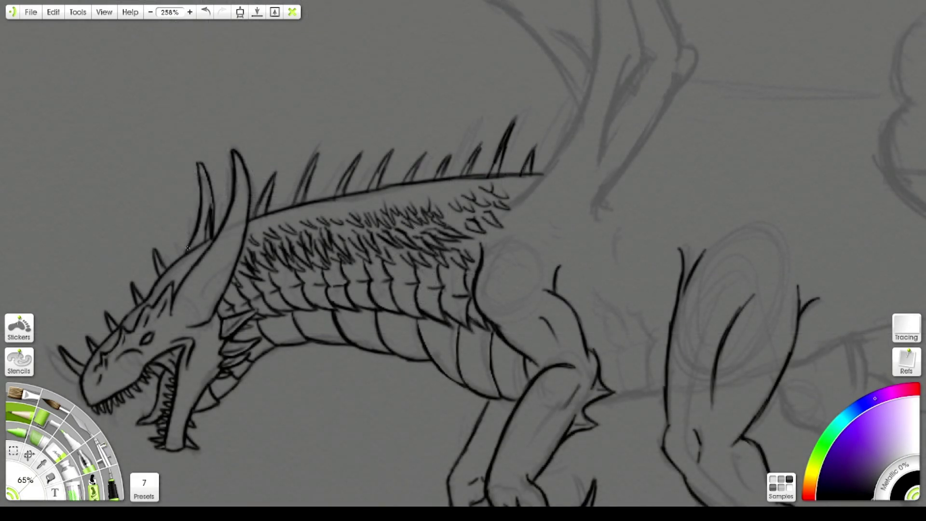
{"action": "left_click_drag", "start_coordinate": [179, 255], "coordinate": [190, 220]}
Step: Ink the back curve and the wing arm up to its pointed claw and knuckle bump
{"action": "left_click_drag", "start_coordinate": [633, 53], "coordinate": [603, 152]}
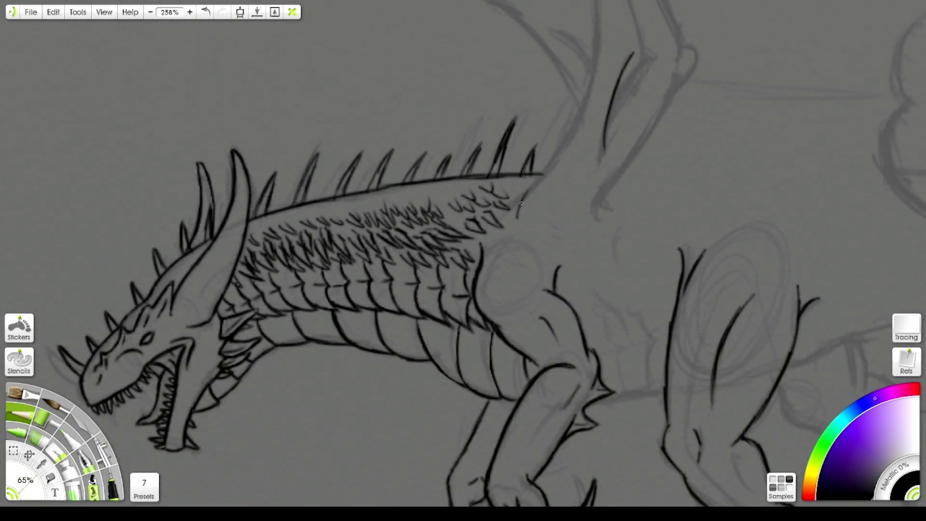
{"action": "mouse_move", "coordinate": [512, 219]}
{"action": "left_mouse_down"}
{"action": "mouse_move", "coordinate": [598, 5]}
{"action": "mouse_move", "coordinate": [512, 220]}
{"action": "left_mouse_up"}
{"action": "mouse_move", "coordinate": [607, 179]}
{"action": "left_mouse_down"}
{"action": "mouse_move", "coordinate": [598, 221]}
{"action": "mouse_move", "coordinate": [675, 72]}
{"action": "mouse_move", "coordinate": [609, 118]}
{"action": "mouse_move", "coordinate": [581, 190]}
{"action": "left_mouse_up"}
{"action": "mouse_move", "coordinate": [575, 141]}
{"action": "left_mouse_down"}
{"action": "mouse_move", "coordinate": [560, 178]}
{"action": "mouse_move", "coordinate": [338, 437]}
{"action": "left_mouse_up"}
{"action": "mouse_move", "coordinate": [357, 309]}
{"action": "left_mouse_down"}
{"action": "mouse_move", "coordinate": [326, 135]}
{"action": "mouse_move", "coordinate": [333, 98]}
{"action": "mouse_move", "coordinate": [356, 157]}
{"action": "left_mouse_up"}
{"action": "left_click_drag", "start_coordinate": [318, 115], "coordinate": [335, 99]}
{"action": "left_click_drag", "start_coordinate": [353, 78], "coordinate": [343, 123]}
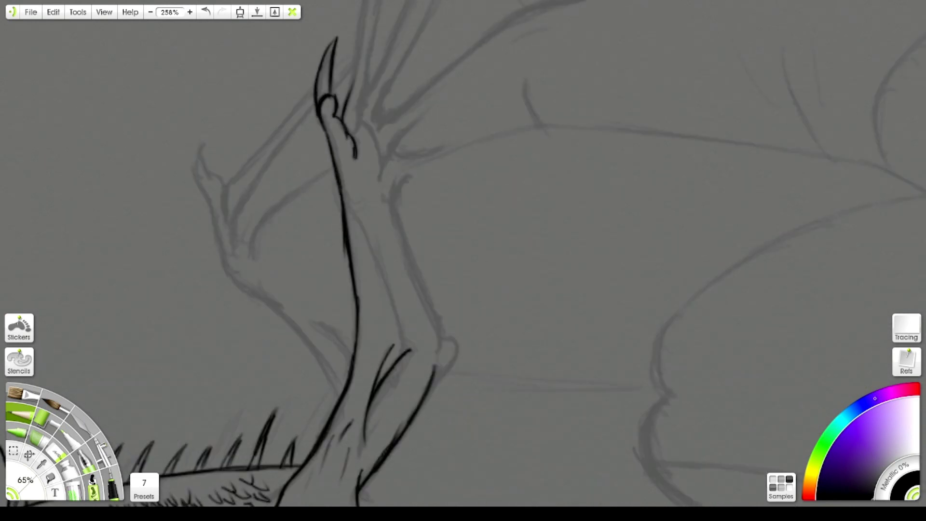
Step: Ink the belly plate lines between the legs, joining them along the bottom
{"action": "scroll", "coordinate": [510, 265], "scroll_direction": "down", "scroll_amount": 8}
{"action": "mouse_move", "coordinate": [427, 309]}
{"action": "left_mouse_down"}
{"action": "mouse_move", "coordinate": [420, 241]}
{"action": "mouse_move", "coordinate": [427, 309]}
{"action": "left_mouse_up"}
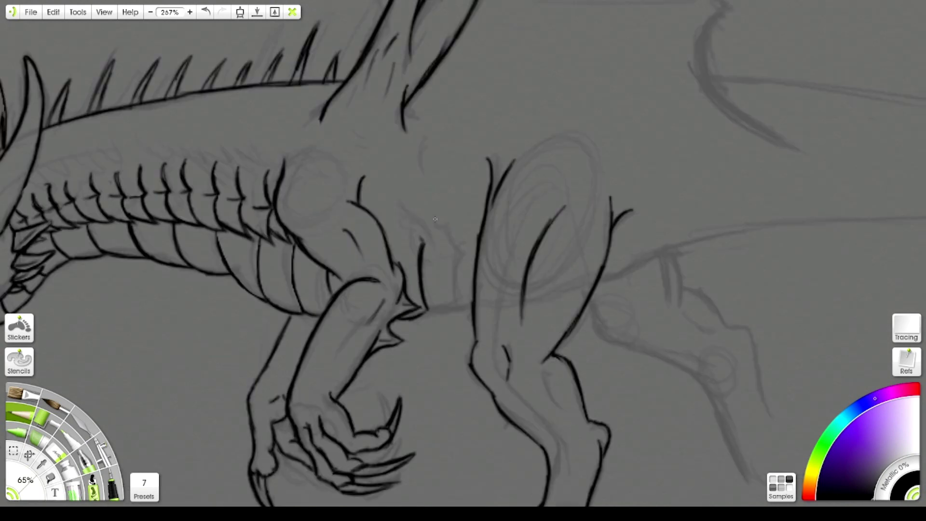
{"action": "left_click_drag", "start_coordinate": [456, 253], "coordinate": [441, 310]}
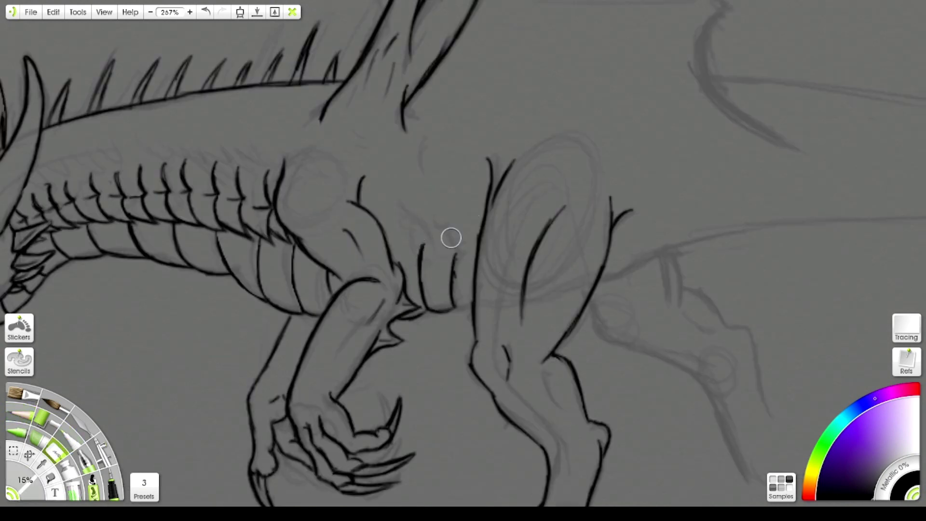
{"action": "scroll", "coordinate": [461, 284], "scroll_direction": "down", "scroll_amount": 3}
{"action": "scroll", "coordinate": [459, 338], "scroll_direction": "right", "scroll_amount": 3}
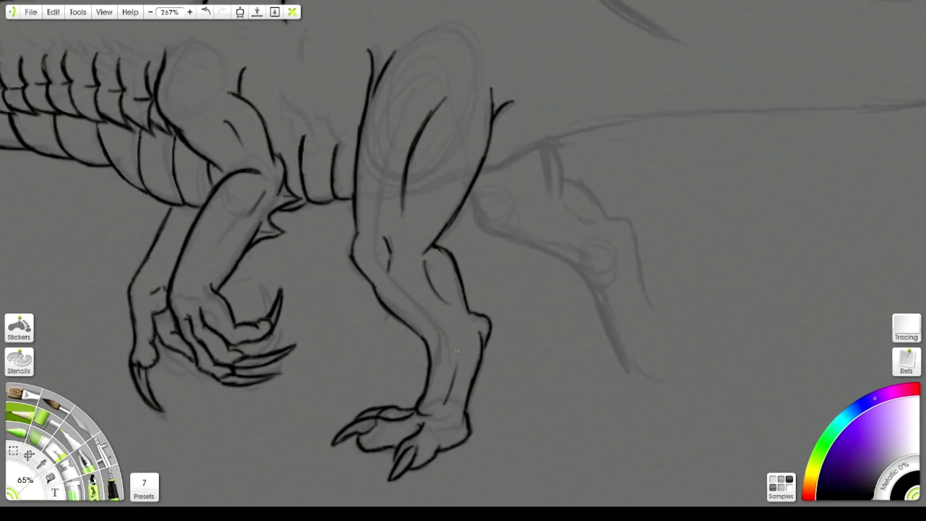
Step: Ink the spiky tail top edge and jagged scale ridges along the back toward the hip
{"action": "left_click_drag", "start_coordinate": [504, 148], "coordinate": [628, 98]}
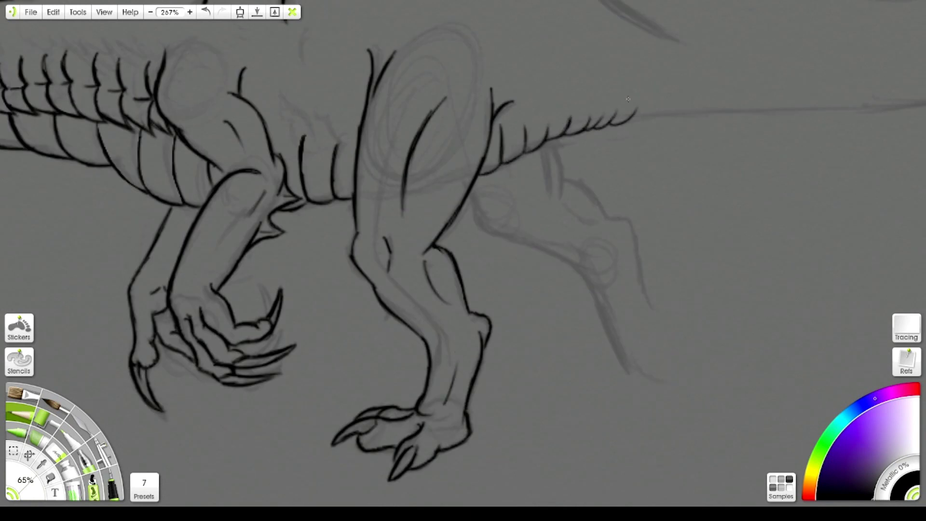
{"action": "mouse_move", "coordinate": [498, 114]}
{"action": "left_mouse_down"}
{"action": "mouse_move", "coordinate": [573, 106]}
{"action": "mouse_move", "coordinate": [588, 116]}
{"action": "mouse_move", "coordinate": [605, 107]}
{"action": "left_mouse_up"}
{"action": "left_click_drag", "start_coordinate": [603, 123], "coordinate": [619, 104]}
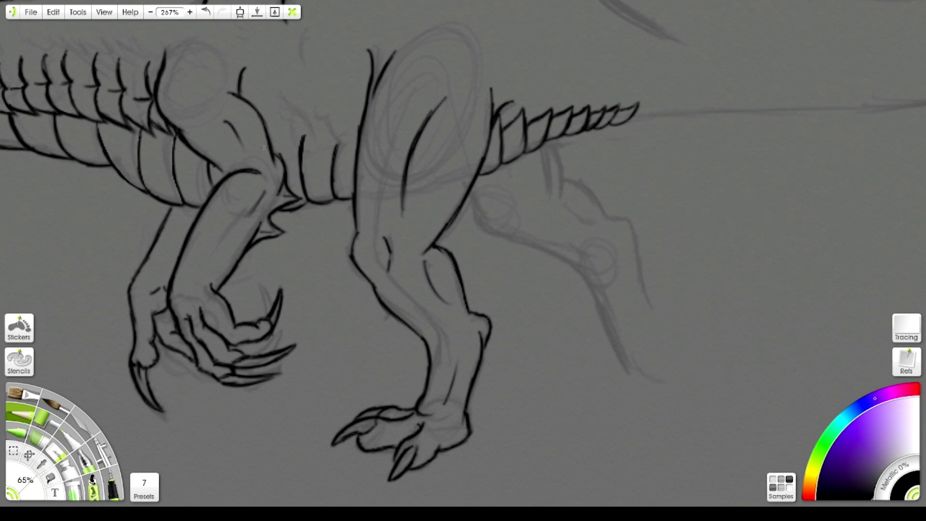
{"action": "mouse_move", "coordinate": [285, 149]}
{"action": "left_mouse_down"}
{"action": "mouse_move", "coordinate": [276, 86]}
{"action": "mouse_move", "coordinate": [266, 79]}
{"action": "left_mouse_up"}
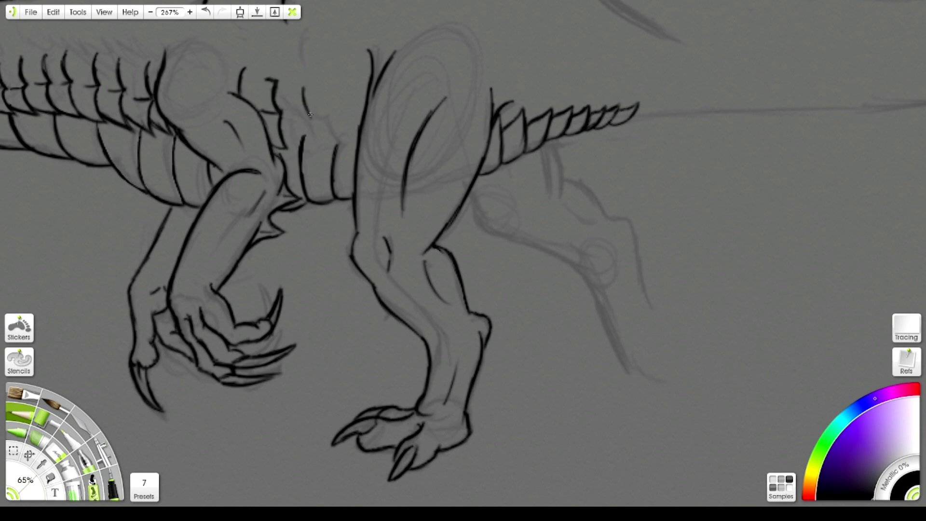
{"action": "mouse_move", "coordinate": [310, 114]}
{"action": "left_mouse_down"}
{"action": "mouse_move", "coordinate": [290, 145]}
{"action": "mouse_move", "coordinate": [319, 85]}
{"action": "left_mouse_up"}
{"action": "left_click_drag", "start_coordinate": [353, 143], "coordinate": [338, 83]}
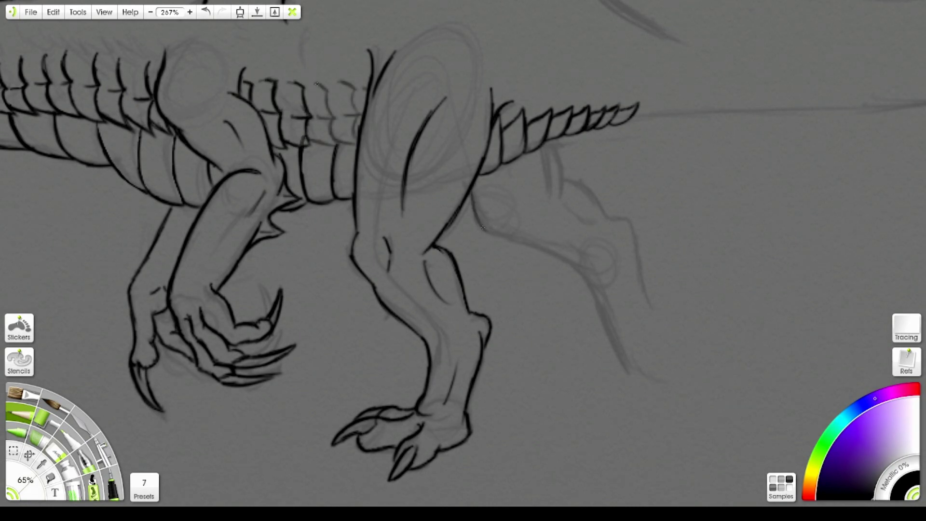
Step: Outline the far rear leg from hip and thigh down the shin to the curled-toe foot
{"action": "left_click_drag", "start_coordinate": [483, 228], "coordinate": [575, 263]}
{"action": "left_click_drag", "start_coordinate": [553, 142], "coordinate": [563, 194]}
{"action": "left_click_drag", "start_coordinate": [566, 181], "coordinate": [612, 222]}
{"action": "left_click_drag", "start_coordinate": [576, 261], "coordinate": [641, 372]}
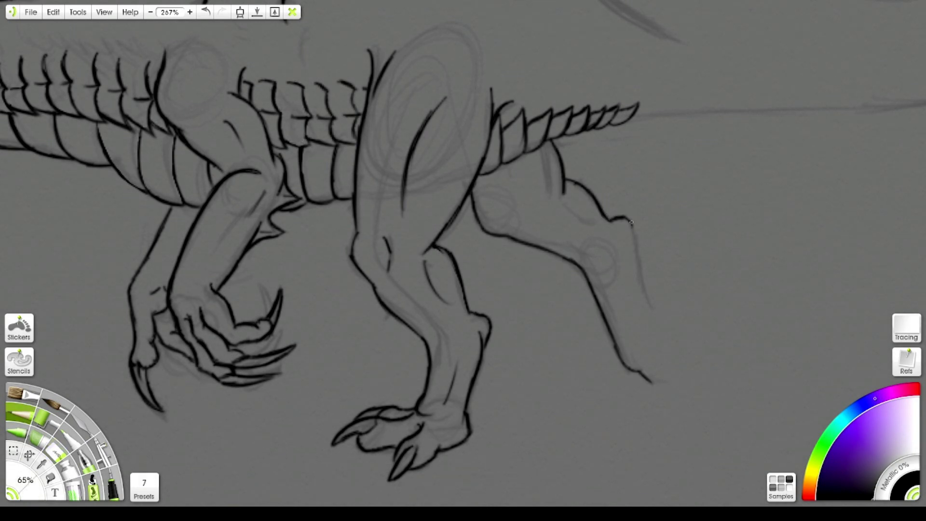
{"action": "mouse_move", "coordinate": [631, 222]}
{"action": "left_mouse_down"}
{"action": "mouse_move", "coordinate": [667, 338]}
{"action": "mouse_move", "coordinate": [722, 366]}
{"action": "mouse_move", "coordinate": [691, 364]}
{"action": "left_mouse_up"}
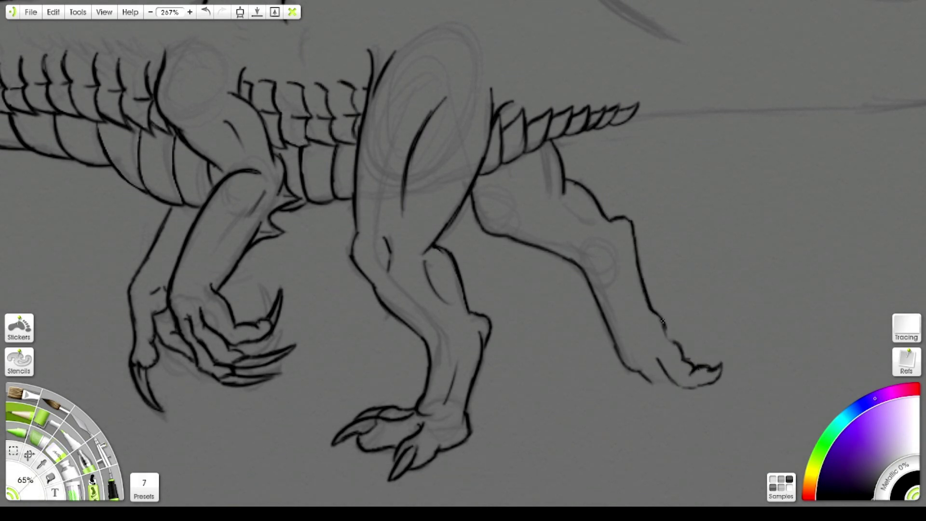
{"action": "key", "text": "i"}
{"action": "mouse_move", "coordinate": [663, 321]}
{"action": "left_mouse_down"}
{"action": "mouse_move", "coordinate": [666, 338]}
{"action": "mouse_move", "coordinate": [647, 361]}
{"action": "mouse_move", "coordinate": [690, 410]}
{"action": "mouse_move", "coordinate": [709, 399]}
{"action": "mouse_move", "coordinate": [719, 370]}
{"action": "left_mouse_up"}
Step: Ink the lower rear leg, the foot's underside and the claws at its tip
{"action": "key", "text": "p"}
{"action": "left_click_drag", "start_coordinate": [610, 338], "coordinate": [647, 373]}
{"action": "left_click_drag", "start_coordinate": [606, 314], "coordinate": [625, 361]}
{"action": "left_click_drag", "start_coordinate": [634, 370], "coordinate": [673, 406]}
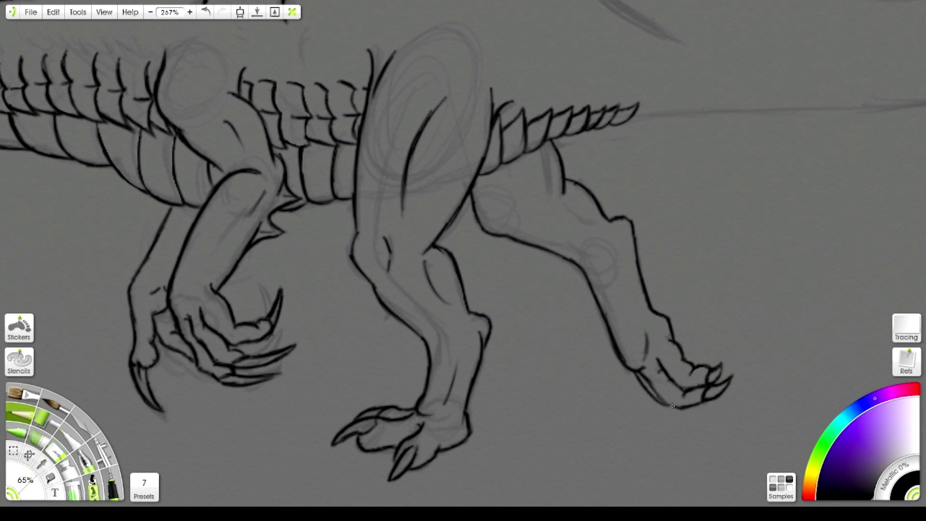
{"action": "left_click_drag", "start_coordinate": [728, 352], "coordinate": [709, 386]}
{"action": "left_click_drag", "start_coordinate": [738, 365], "coordinate": [713, 398]}
Step: Add the ankle joint detail and contour lines along the hind leg, then zoom out
{"action": "key", "text": "i"}
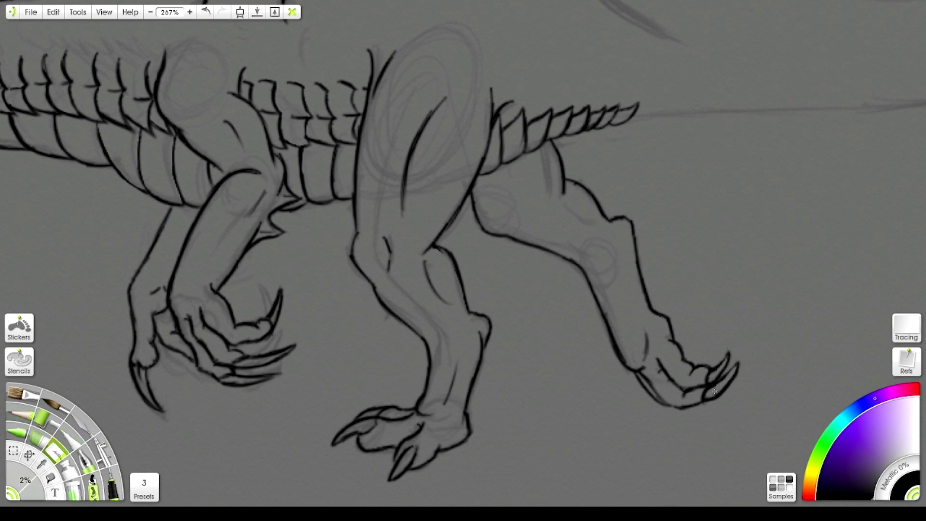
{"action": "left_click", "coordinate": [26, 411]}
{"action": "left_click_drag", "start_coordinate": [661, 330], "coordinate": [649, 317]}
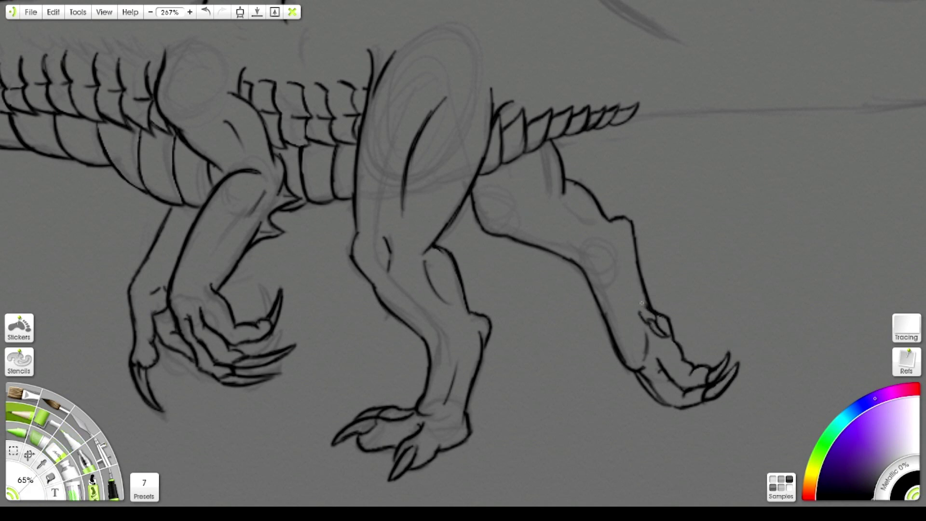
{"action": "left_click_drag", "start_coordinate": [624, 233], "coordinate": [632, 319]}
{"action": "left_click_drag", "start_coordinate": [562, 198], "coordinate": [597, 228]}
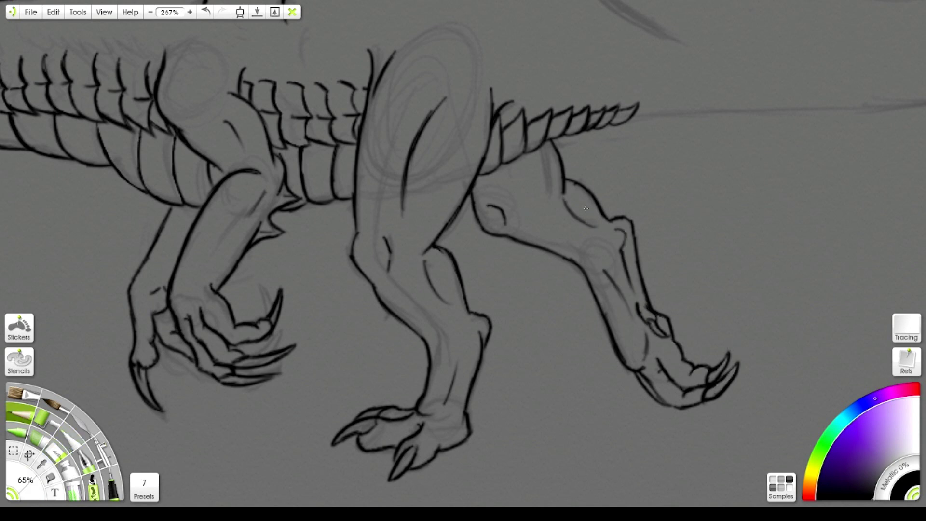
{"action": "left_click_drag", "start_coordinate": [515, 156], "coordinate": [537, 188]}
{"action": "key", "text": "ctrl+minus"}
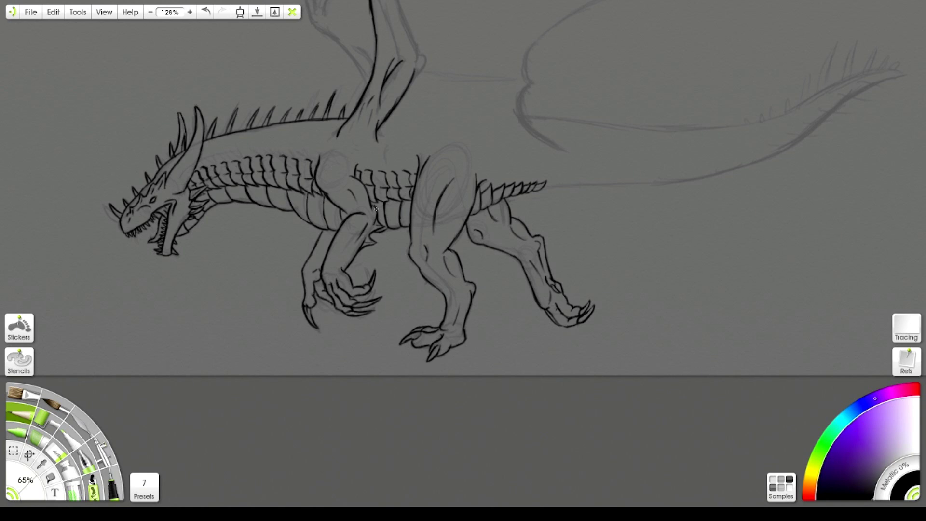
Step: Ink the wing's upper and inner edges from the base out to the wingtip
{"action": "scroll", "coordinate": [542, 407], "scroll_direction": "up", "scroll_amount": 5}
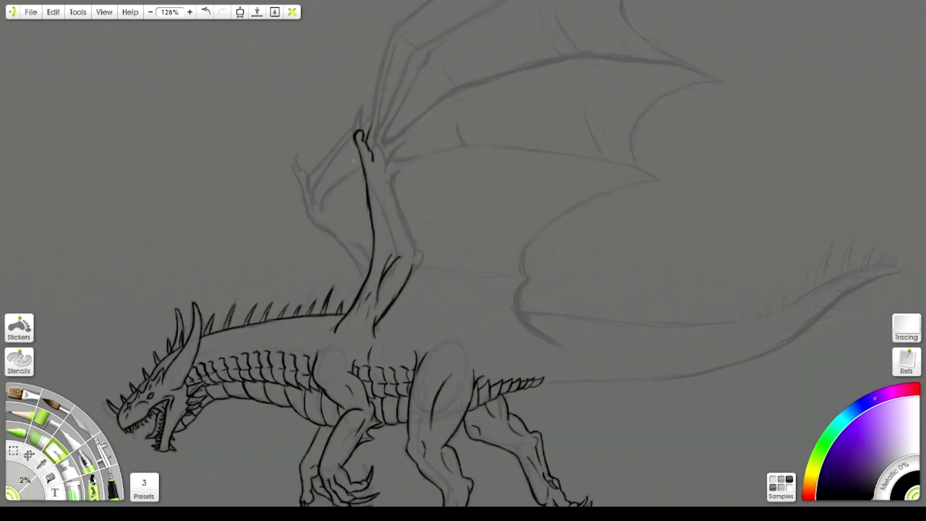
{"action": "key", "text": "p"}
{"action": "scroll", "coordinate": [309, 128], "scroll_direction": "up", "scroll_amount": 4}
{"action": "left_click_drag", "start_coordinate": [338, 289], "coordinate": [464, 119]}
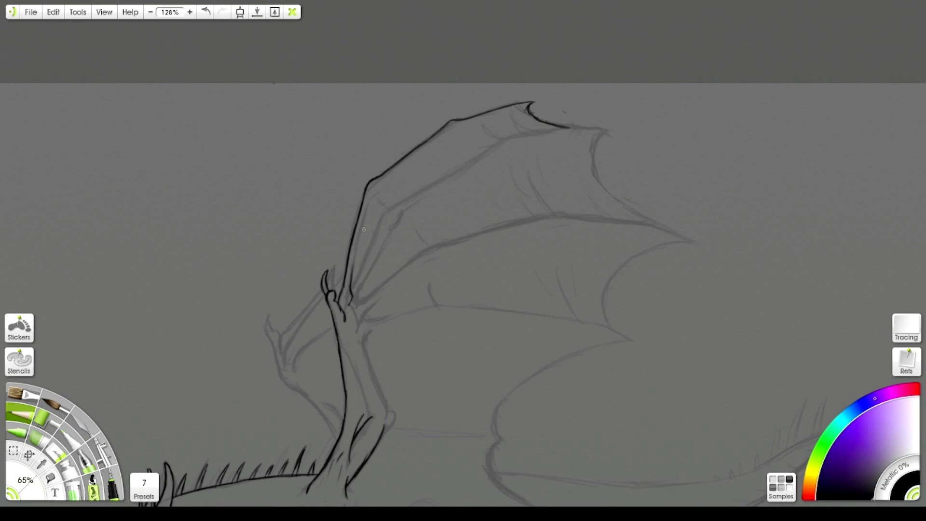
{"action": "left_click_drag", "start_coordinate": [351, 302], "coordinate": [495, 146]}
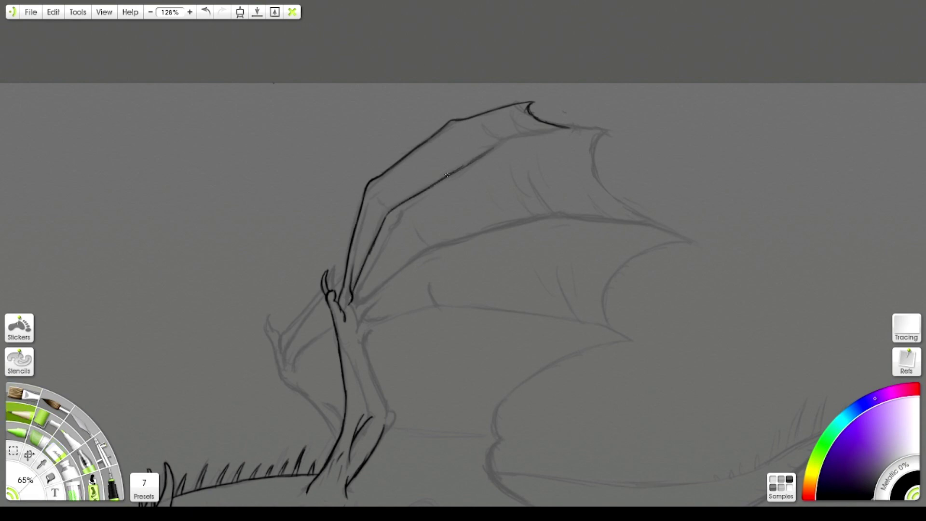
{"action": "mouse_move", "coordinate": [447, 175]}
{"action": "left_mouse_down"}
{"action": "mouse_move", "coordinate": [608, 128]}
{"action": "mouse_move", "coordinate": [646, 210]}
{"action": "left_mouse_up"}
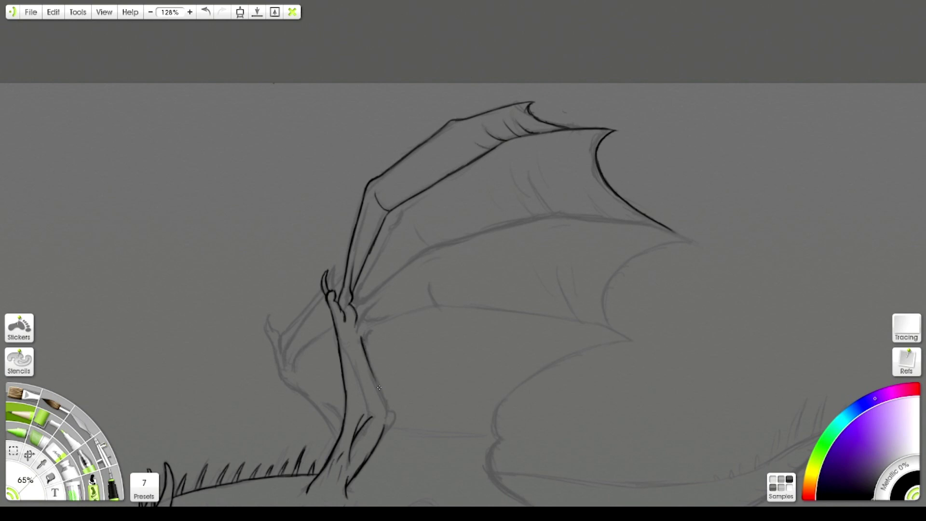
Step: With the canvas rotated, trace the wing bone, trailing edge and lower edge to the wingtip
{"action": "left_click_drag", "start_coordinate": [346, 347], "coordinate": [388, 342]}
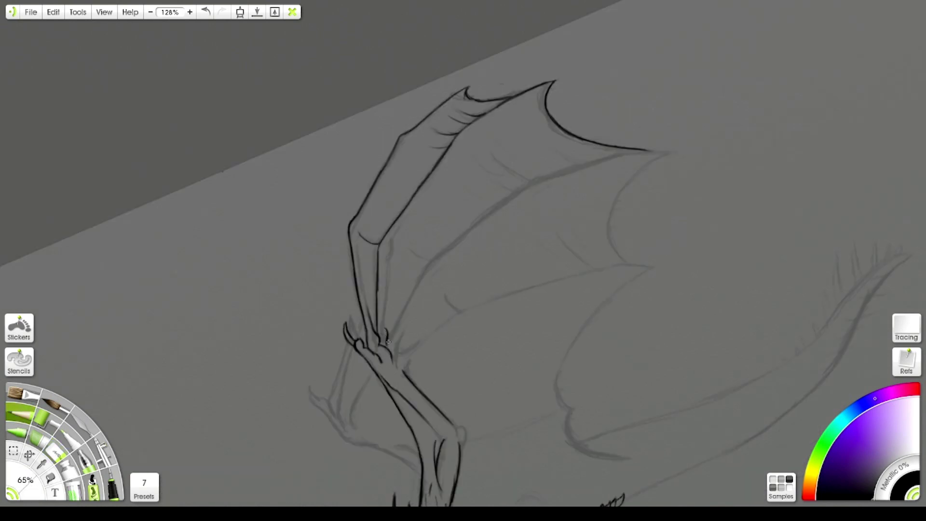
{"action": "mouse_move", "coordinate": [442, 250]}
{"action": "left_mouse_down"}
{"action": "mouse_move", "coordinate": [579, 166]}
{"action": "mouse_move", "coordinate": [665, 160]}
{"action": "mouse_move", "coordinate": [627, 235]}
{"action": "left_mouse_up"}
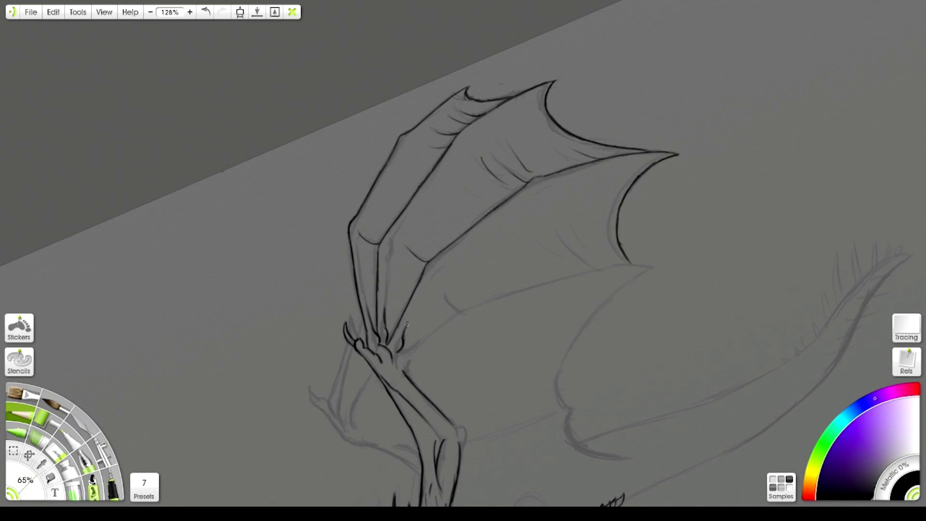
{"action": "key", "text": "e"}
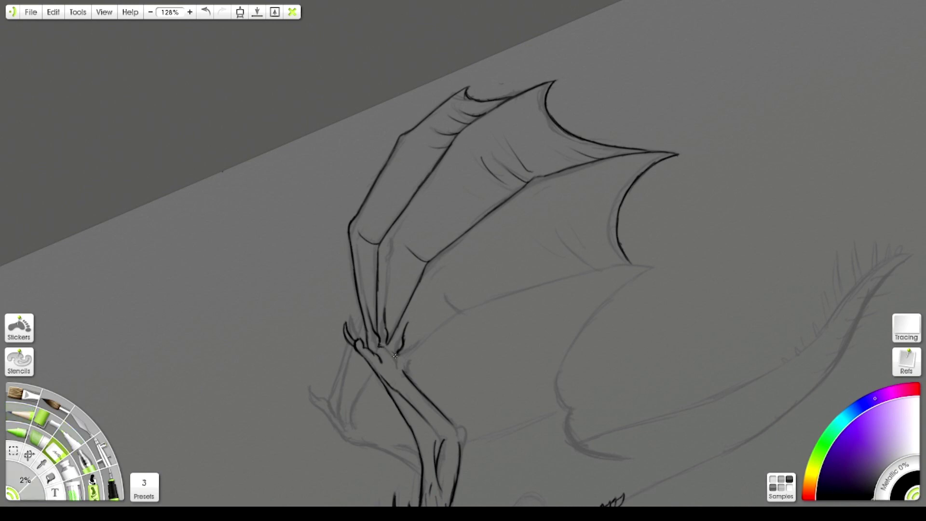
{"action": "left_click_drag", "start_coordinate": [391, 355], "coordinate": [349, 308]}
{"action": "key", "text": "p"}
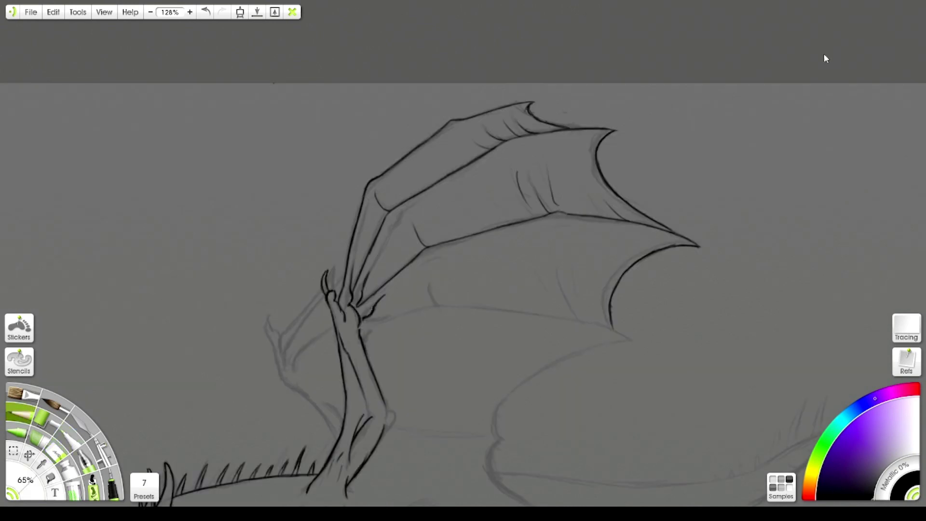
{"action": "mouse_move", "coordinate": [424, 363]}
{"action": "left_mouse_down"}
{"action": "mouse_move", "coordinate": [506, 289]}
{"action": "mouse_move", "coordinate": [600, 288]}
{"action": "mouse_move", "coordinate": [590, 382]}
{"action": "mouse_move", "coordinate": [438, 235]}
{"action": "left_mouse_up"}
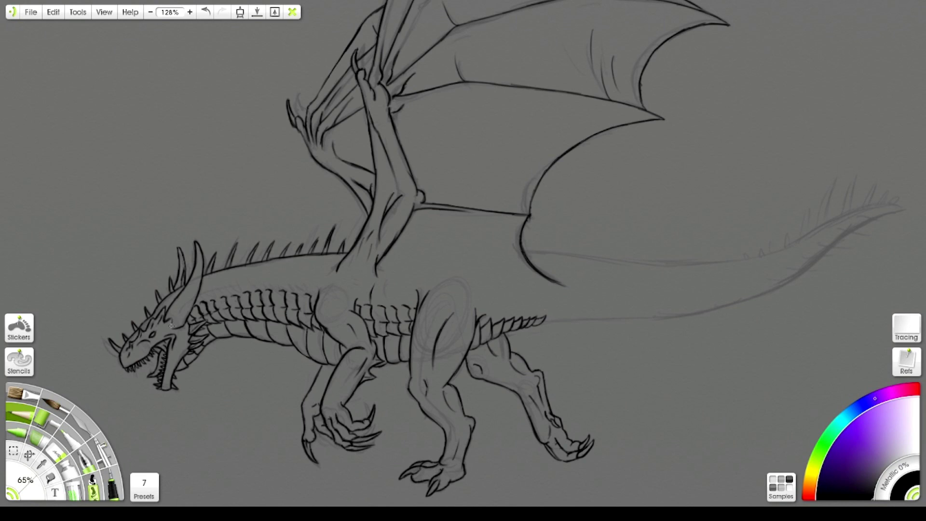
Step: Ink the tail's upper and lower outlines toward the tip, lightening a stray stroke
{"action": "left_click_drag", "start_coordinate": [535, 252], "coordinate": [820, 227]}
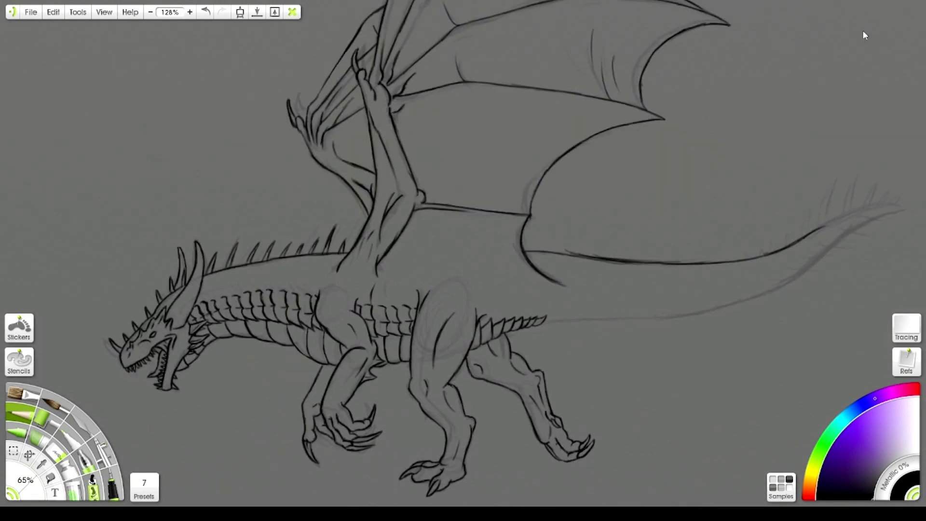
{"action": "key", "text": "e"}
{"action": "left_click_drag", "start_coordinate": [641, 250], "coordinate": [554, 260]}
{"action": "key", "text": "e"}
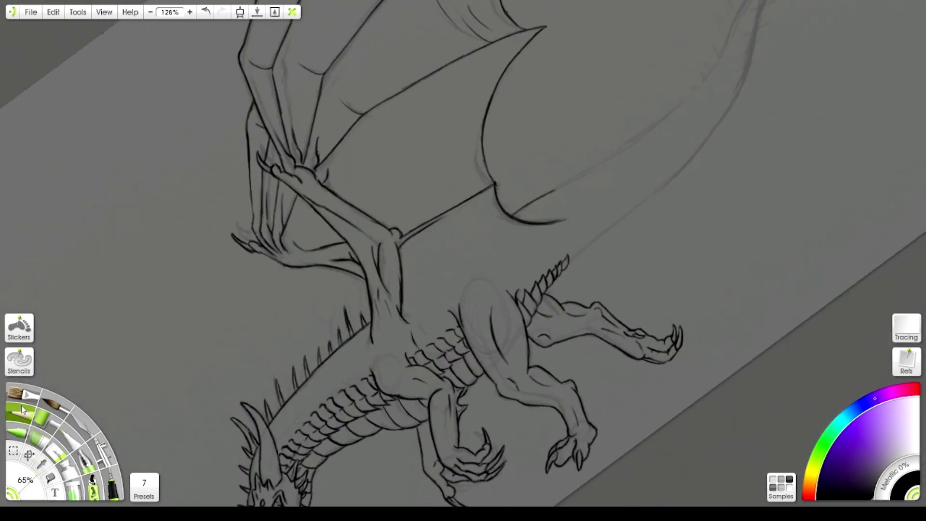
{"action": "left_click_drag", "start_coordinate": [546, 196], "coordinate": [723, 54]}
{"action": "left_click_drag", "start_coordinate": [580, 173], "coordinate": [632, 116]}
{"action": "mouse_move", "coordinate": [411, 419]}
{"action": "left_mouse_down"}
{"action": "mouse_move", "coordinate": [590, 225]}
{"action": "mouse_move", "coordinate": [615, 184]}
{"action": "mouse_move", "coordinate": [615, 158]}
{"action": "left_mouse_up"}
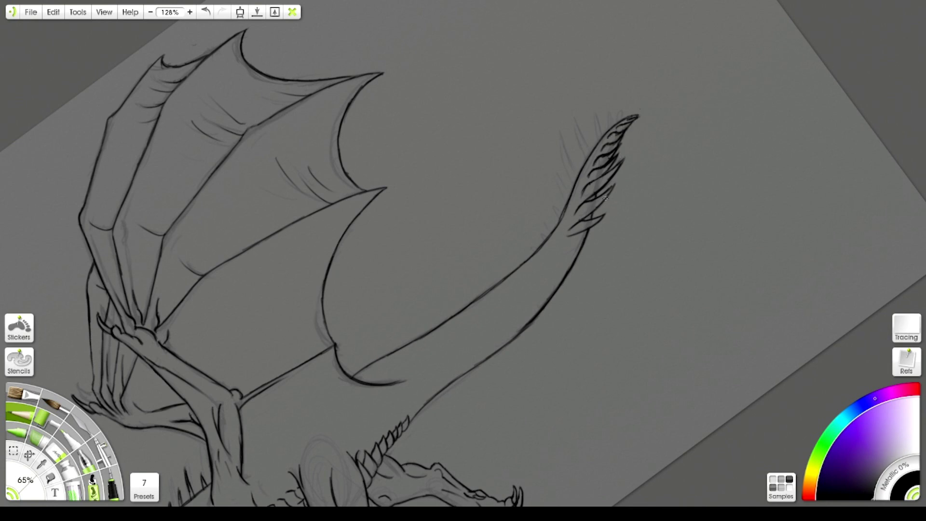
Step: Draw spikes around the tail tip and along the tail's upper edge
{"action": "mouse_move", "coordinate": [558, 130]}
{"action": "left_mouse_down"}
{"action": "mouse_move", "coordinate": [572, 187]}
{"action": "mouse_move", "coordinate": [585, 162]}
{"action": "left_mouse_up"}
{"action": "left_click_drag", "start_coordinate": [596, 115], "coordinate": [603, 142]}
{"action": "mouse_move", "coordinate": [609, 110]}
{"action": "left_mouse_down"}
{"action": "mouse_move", "coordinate": [615, 129]}
{"action": "mouse_move", "coordinate": [627, 120]}
{"action": "left_mouse_up"}
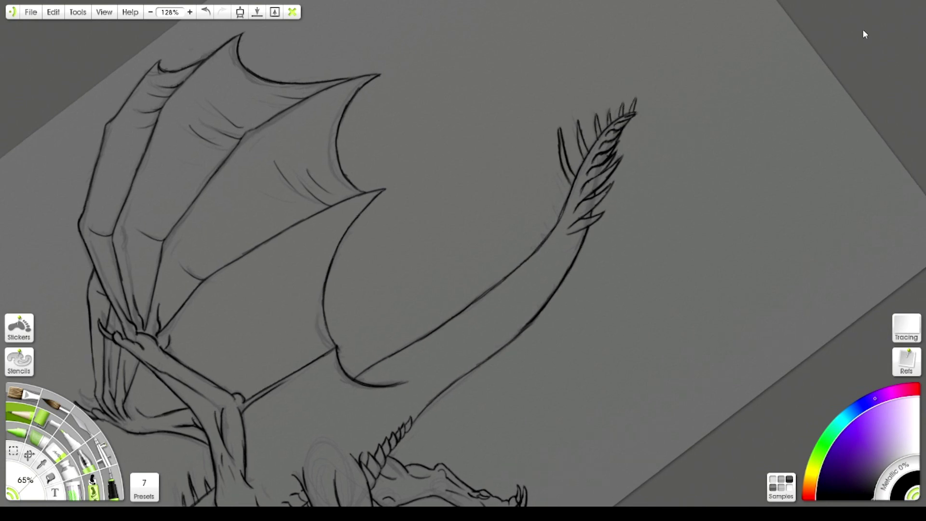
{"action": "mouse_move", "coordinate": [576, 271]}
{"action": "left_mouse_down"}
{"action": "mouse_move", "coordinate": [583, 243]}
{"action": "mouse_move", "coordinate": [568, 261]}
{"action": "left_mouse_up"}
{"action": "mouse_move", "coordinate": [550, 289]}
{"action": "left_mouse_down"}
{"action": "mouse_move", "coordinate": [554, 274]}
{"action": "mouse_move", "coordinate": [540, 276]}
{"action": "left_mouse_up"}
{"action": "left_click_drag", "start_coordinate": [525, 293], "coordinate": [527, 284]}
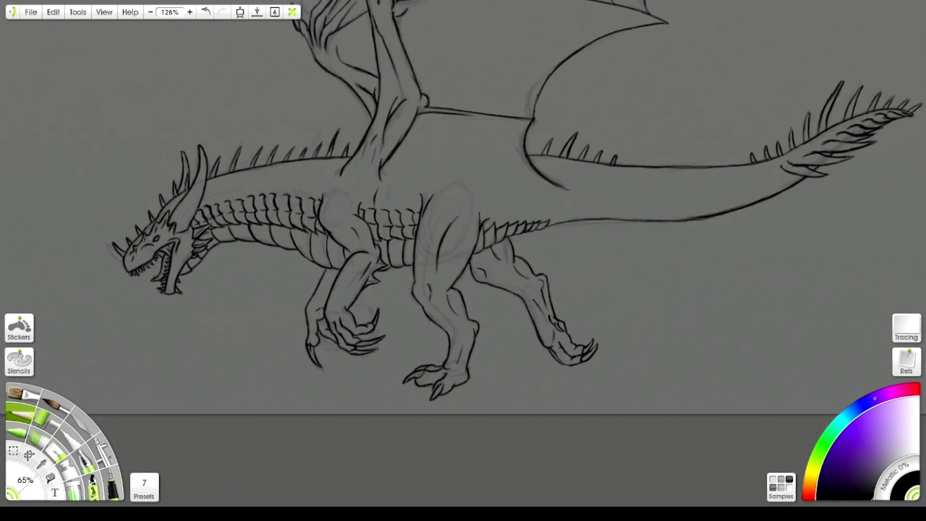
Step: Zoom in and ink curved scale marks along both hind shins
{"action": "scroll", "coordinate": [570, 293], "scroll_direction": "up", "scroll_amount": 5}
{"action": "left_click_drag", "start_coordinate": [545, 422], "coordinate": [569, 407]}
{"action": "left_click_drag", "start_coordinate": [553, 398], "coordinate": [572, 392]}
{"action": "mouse_move", "coordinate": [553, 388]}
{"action": "left_mouse_down"}
{"action": "mouse_move", "coordinate": [574, 381]}
{"action": "mouse_move", "coordinate": [562, 423]}
{"action": "left_mouse_up"}
{"action": "left_click_drag", "start_coordinate": [574, 368], "coordinate": [554, 374]}
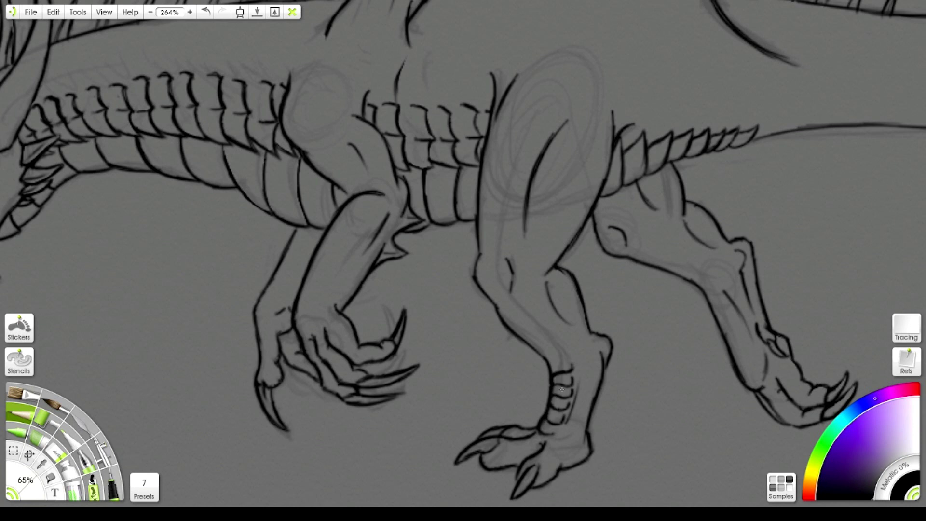
{"action": "mouse_move", "coordinate": [756, 377]}
{"action": "left_mouse_down"}
{"action": "mouse_move", "coordinate": [751, 352]}
{"action": "mouse_move", "coordinate": [736, 334]}
{"action": "mouse_move", "coordinate": [728, 340]}
{"action": "mouse_move", "coordinate": [715, 299]}
{"action": "left_mouse_up"}
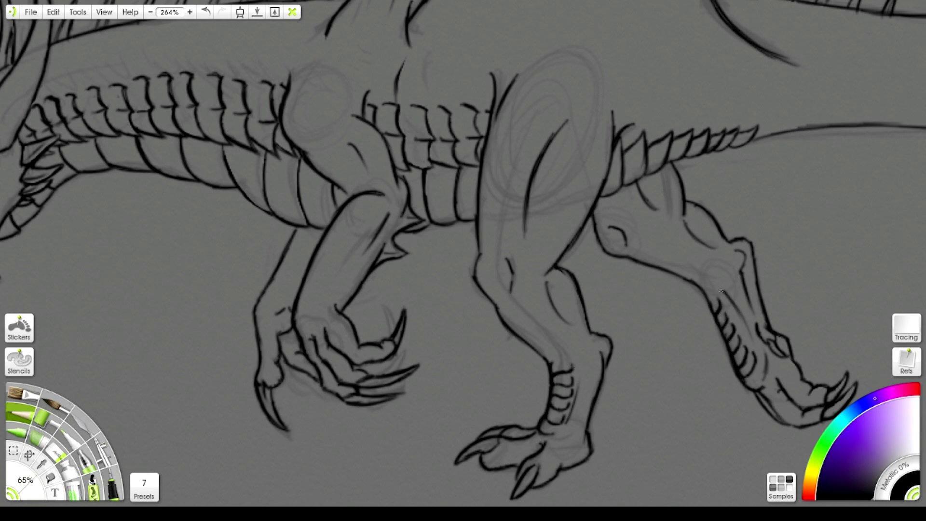
Step: Toggle between the touch-up tool and Pencil, ending on the Pencil, then zoom back out
{"action": "key", "text": "i"}
{"action": "key", "text": "p"}
{"action": "key", "text": "i"}
{"action": "key", "text": "p"}
{"action": "key", "text": "i"}
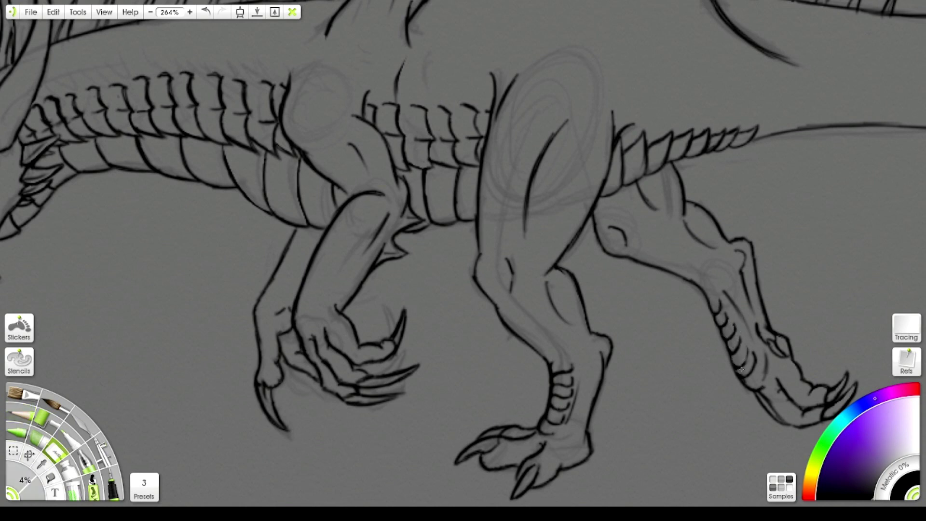
{"action": "key", "text": "p"}
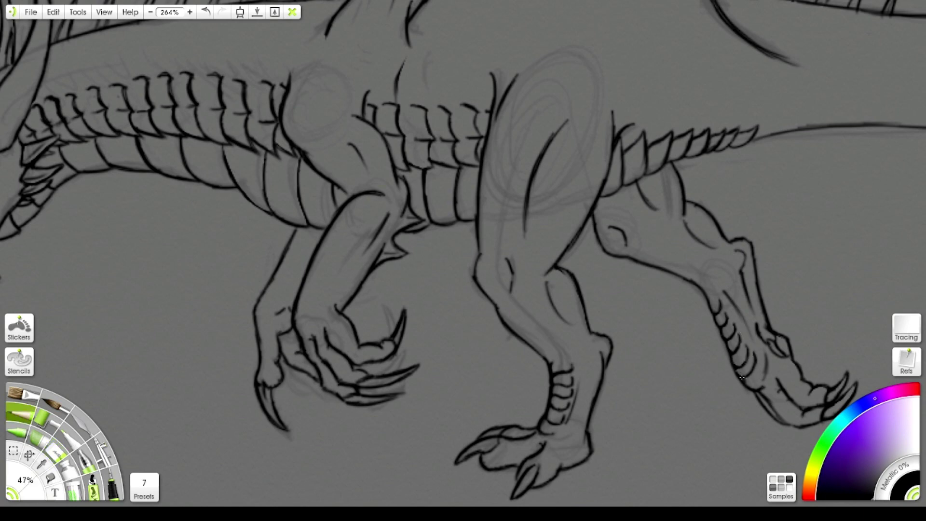
{"action": "scroll", "coordinate": [468, 174], "scroll_direction": "down", "scroll_amount": 5}
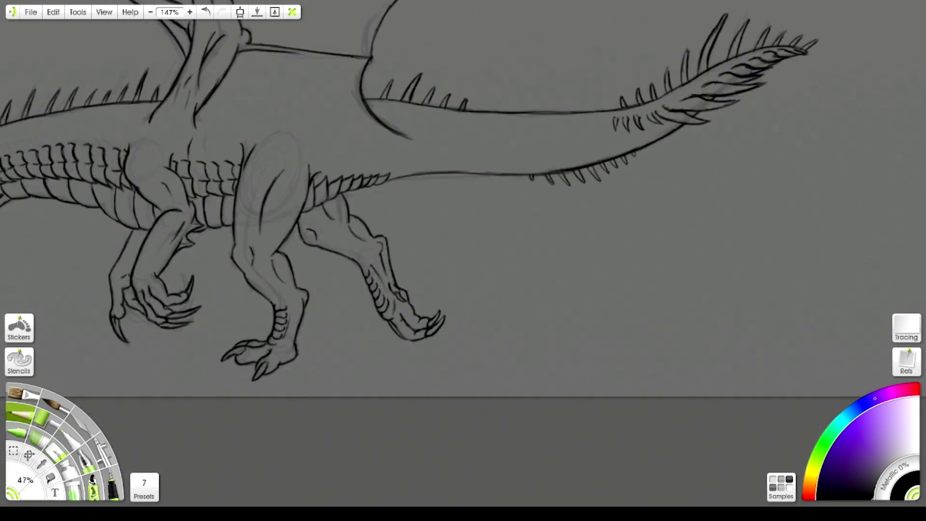
Step: Pan to the head and add short detail strokes to the foreleg
{"action": "scroll", "coordinate": [468, 174], "scroll_direction": "left", "scroll_amount": 10}
{"action": "mouse_move", "coordinate": [518, 288]}
{"action": "left_mouse_down"}
{"action": "mouse_move", "coordinate": [532, 278]}
{"action": "mouse_move", "coordinate": [512, 299]}
{"action": "left_mouse_up"}
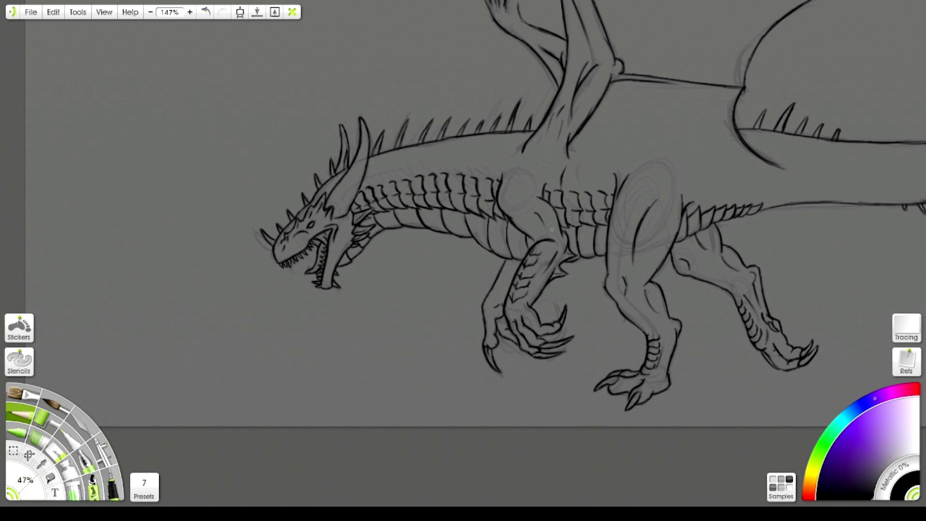
{"action": "left_click_drag", "start_coordinate": [523, 301], "coordinate": [522, 302]}
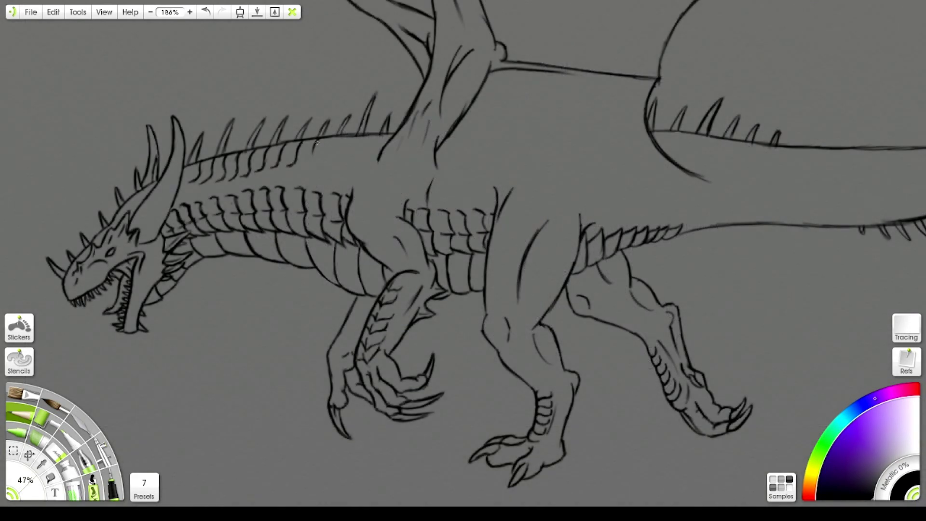
Step: Ink scale ticks along the back line and touch up a short piece with the Ink Pen
{"action": "left_click_drag", "start_coordinate": [303, 140], "coordinate": [211, 153]}
{"action": "mouse_move", "coordinate": [335, 136]}
{"action": "left_mouse_down"}
{"action": "mouse_move", "coordinate": [320, 159]}
{"action": "mouse_move", "coordinate": [379, 155]}
{"action": "left_mouse_up"}
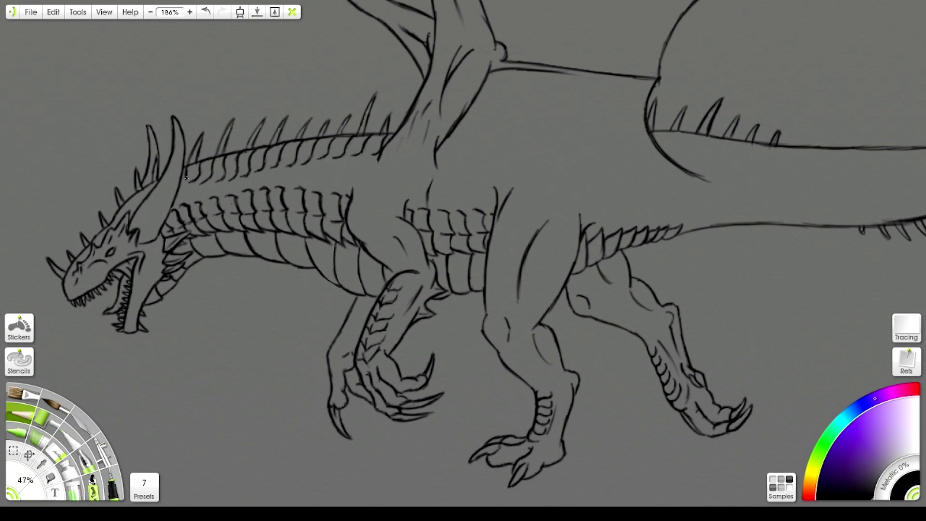
{"action": "key", "text": "i"}
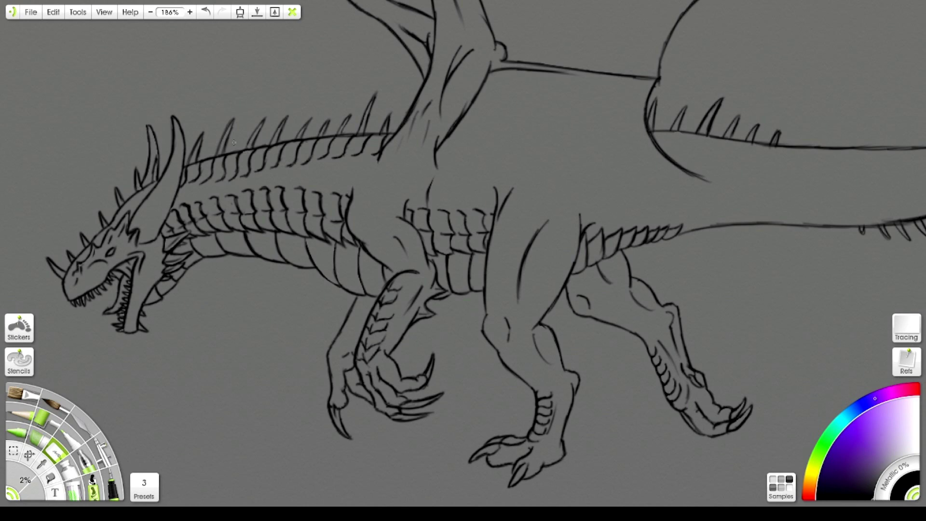
{"action": "left_click_drag", "start_coordinate": [227, 153], "coordinate": [206, 162]}
{"action": "key", "text": "p"}
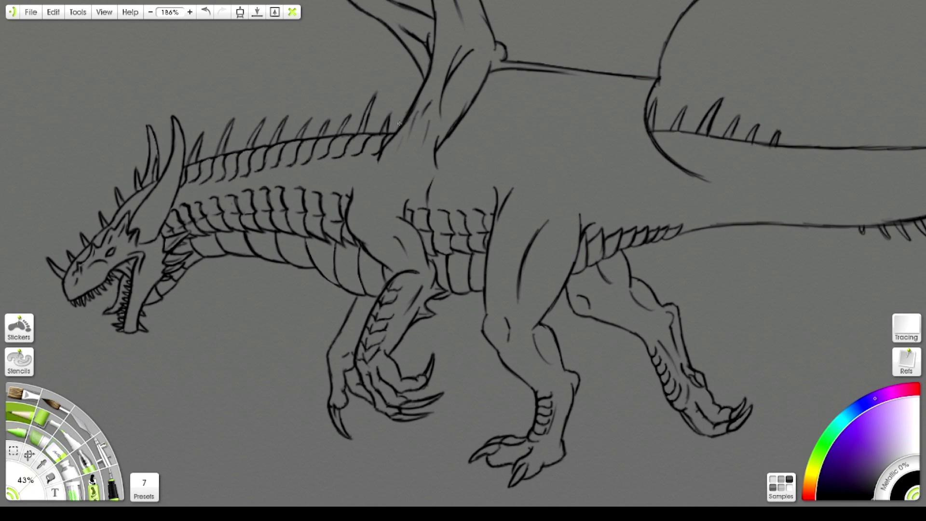
{"action": "key", "text": "i"}
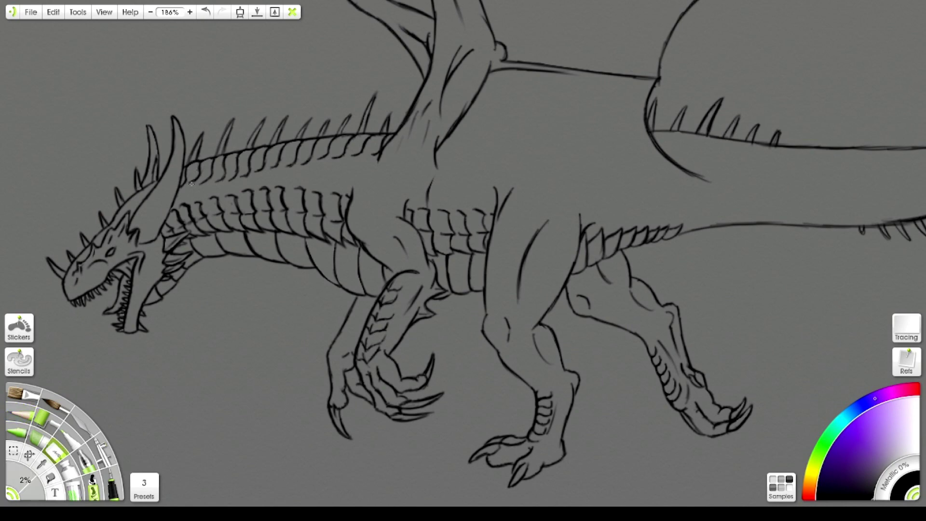
{"action": "key", "text": "p"}
{"action": "scroll", "coordinate": [835, 78], "scroll_direction": "down", "scroll_amount": 3}
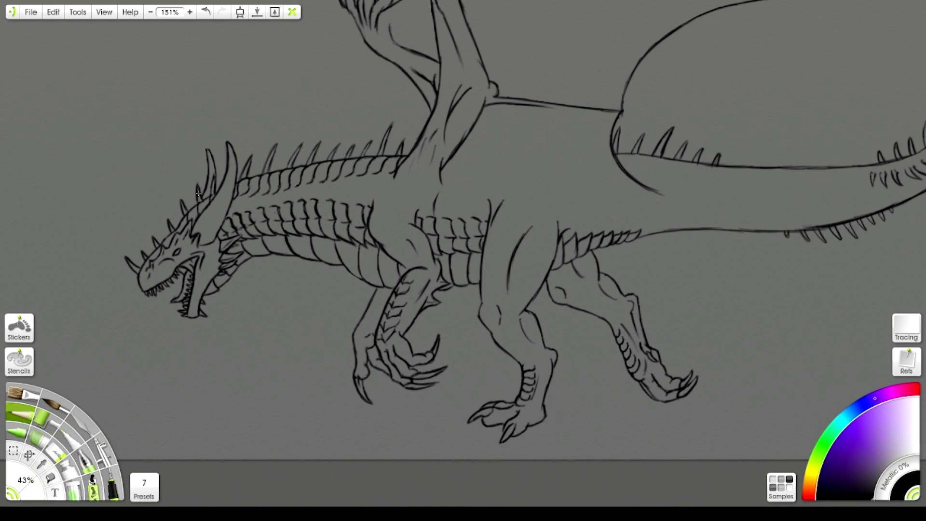
Step: Draw the first scale strokes under the upper tail line
{"action": "mouse_move", "coordinate": [627, 153]}
{"action": "left_mouse_down"}
{"action": "mouse_move", "coordinate": [649, 179]}
{"action": "mouse_move", "coordinate": [723, 179]}
{"action": "left_mouse_up"}
{"action": "mouse_move", "coordinate": [744, 167]}
{"action": "left_mouse_down"}
{"action": "mouse_move", "coordinate": [730, 179]}
{"action": "mouse_move", "coordinate": [737, 180]}
{"action": "left_mouse_up"}
{"action": "mouse_move", "coordinate": [762, 169]}
{"action": "left_mouse_down"}
{"action": "mouse_move", "coordinate": [754, 172]}
{"action": "mouse_move", "coordinate": [762, 185]}
{"action": "mouse_move", "coordinate": [779, 186]}
{"action": "mouse_move", "coordinate": [779, 169]}
{"action": "mouse_move", "coordinate": [789, 184]}
{"action": "mouse_move", "coordinate": [753, 169]}
{"action": "mouse_move", "coordinate": [694, 176]}
{"action": "mouse_move", "coordinate": [679, 162]}
{"action": "mouse_move", "coordinate": [397, 153]}
{"action": "left_mouse_up"}
{"action": "key", "text": "e"}
{"action": "key", "text": "p"}
Step: Add scale strokes along the rest of the upper tail out to the spiky tip
{"action": "mouse_move", "coordinate": [540, 173]}
{"action": "left_mouse_down"}
{"action": "mouse_move", "coordinate": [515, 195]}
{"action": "mouse_move", "coordinate": [560, 170]}
{"action": "mouse_move", "coordinate": [545, 194]}
{"action": "left_mouse_up"}
{"action": "mouse_move", "coordinate": [585, 171]}
{"action": "left_mouse_down"}
{"action": "mouse_move", "coordinate": [570, 193]}
{"action": "mouse_move", "coordinate": [591, 169]}
{"action": "mouse_move", "coordinate": [590, 188]}
{"action": "left_mouse_up"}
{"action": "mouse_move", "coordinate": [594, 173]}
{"action": "left_mouse_down"}
{"action": "mouse_move", "coordinate": [585, 188]}
{"action": "mouse_move", "coordinate": [628, 173]}
{"action": "left_mouse_up"}
{"action": "mouse_move", "coordinate": [642, 168]}
{"action": "left_mouse_down"}
{"action": "mouse_move", "coordinate": [648, 152]}
{"action": "mouse_move", "coordinate": [644, 167]}
{"action": "mouse_move", "coordinate": [671, 151]}
{"action": "left_mouse_up"}
{"action": "mouse_move", "coordinate": [705, 120]}
{"action": "left_mouse_down"}
{"action": "mouse_move", "coordinate": [693, 135]}
{"action": "mouse_move", "coordinate": [719, 127]}
{"action": "left_mouse_up"}
{"action": "mouse_move", "coordinate": [744, 106]}
{"action": "left_mouse_down"}
{"action": "mouse_move", "coordinate": [730, 120]}
{"action": "mouse_move", "coordinate": [780, 106]}
{"action": "left_mouse_up"}
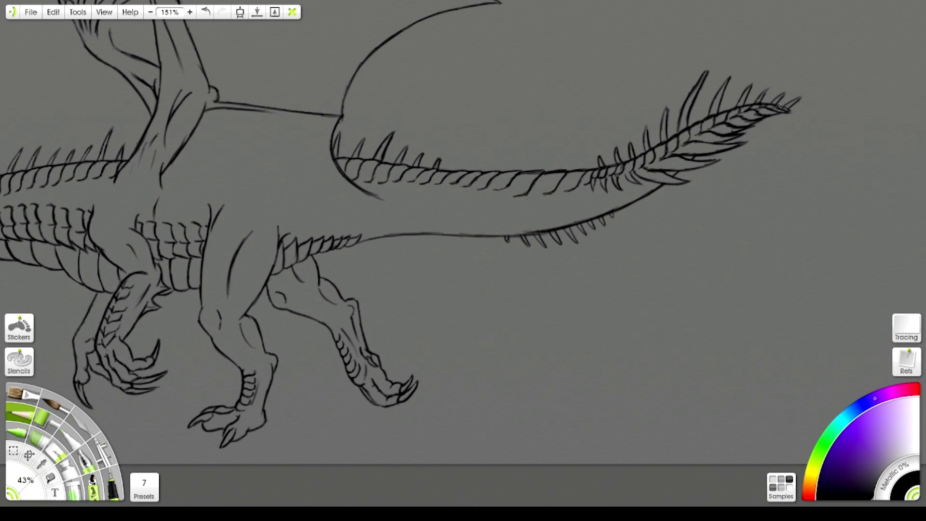
Step: Lighten the doubled upper-tail stroke and zoom out to show the whole dragon
{"action": "key", "text": "i"}
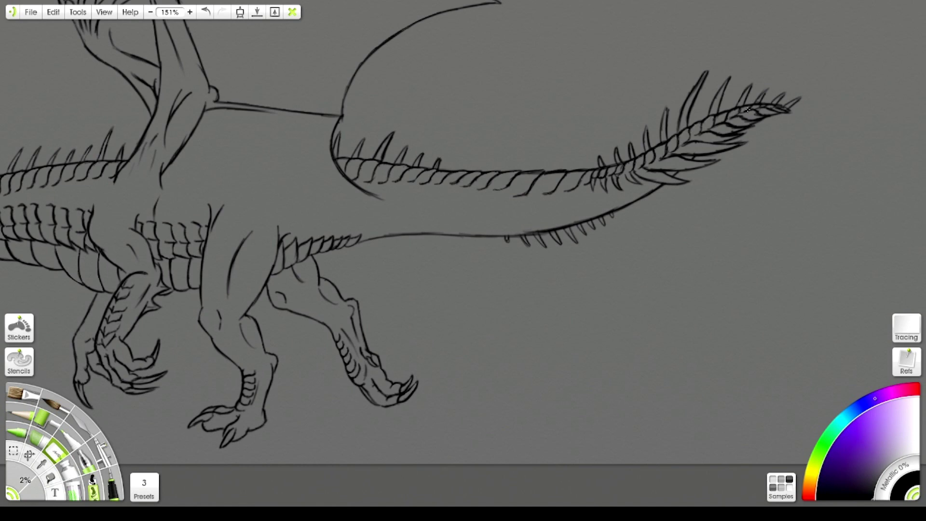
{"action": "left_click_drag", "start_coordinate": [523, 175], "coordinate": [549, 170]}
{"action": "key", "text": "ctrl+0"}
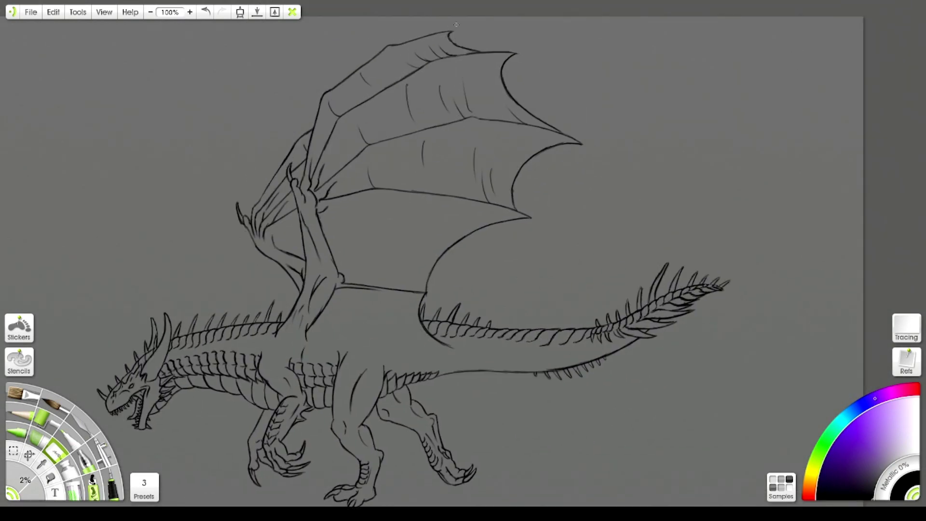